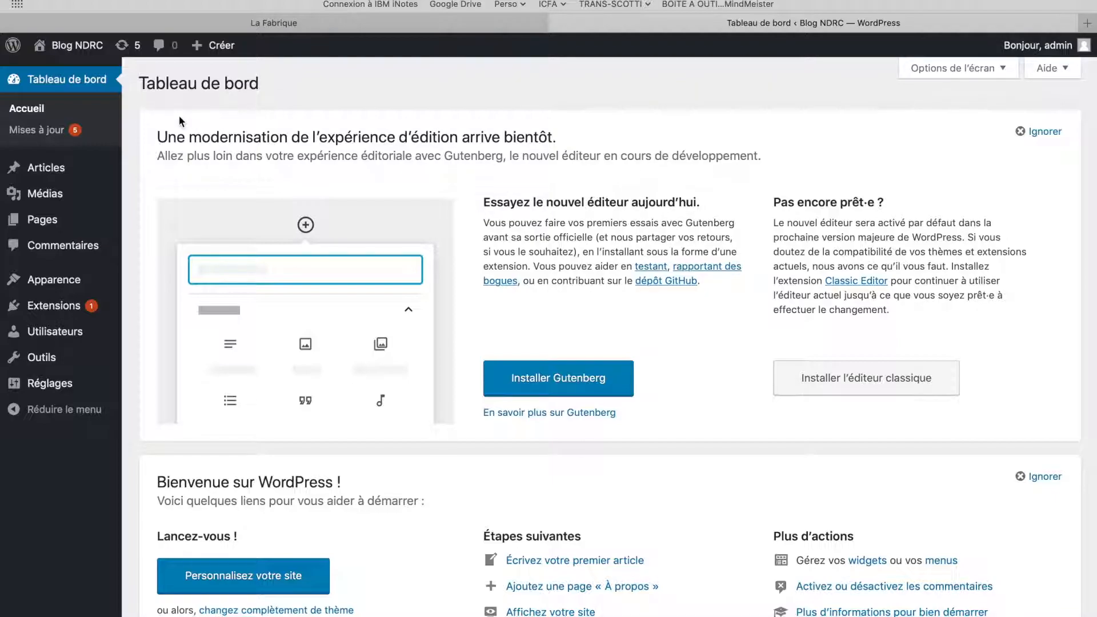
- Create an article category named "2018" with the description "Films sortis en 2018"
{"action": "mouse_move", "coordinate": [80, 172]}
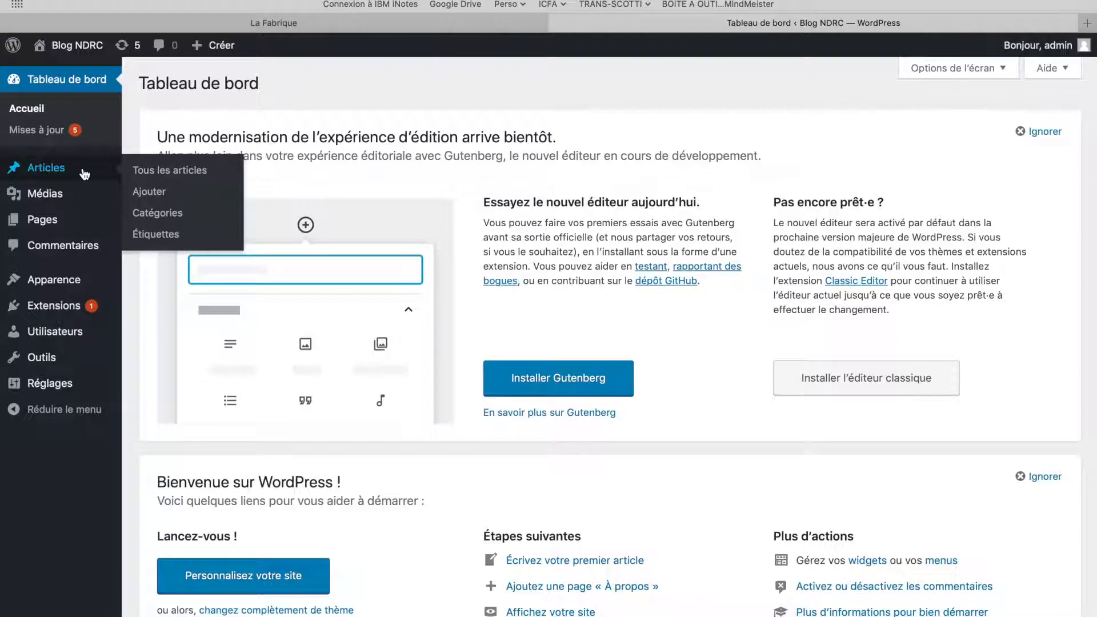
{"action": "left_click", "coordinate": [84, 174]}
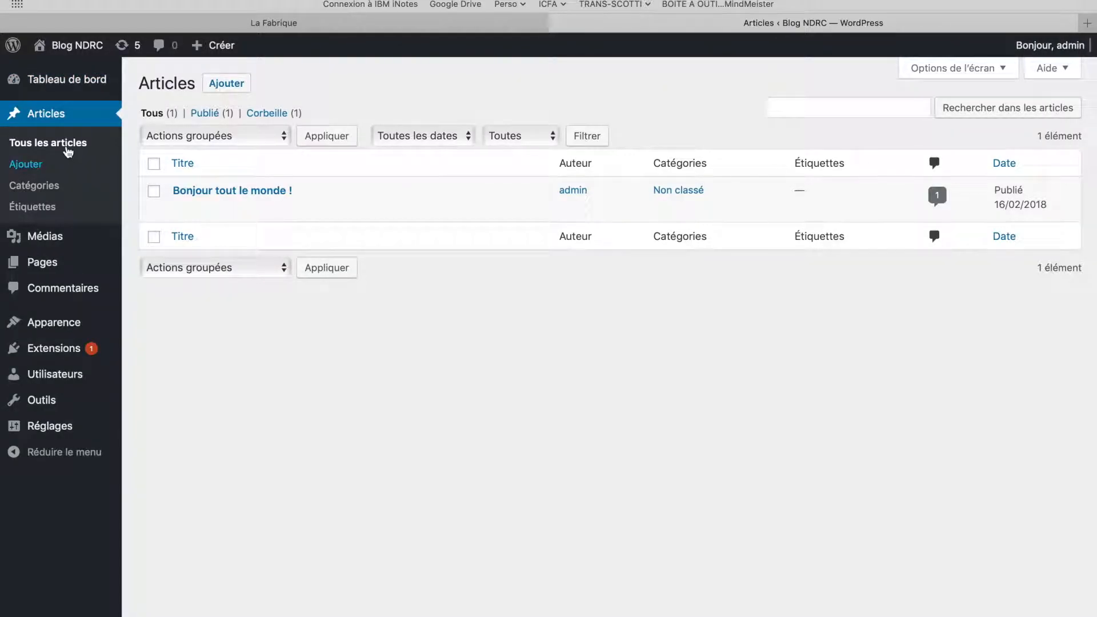
{"action": "left_click", "coordinate": [43, 188]}
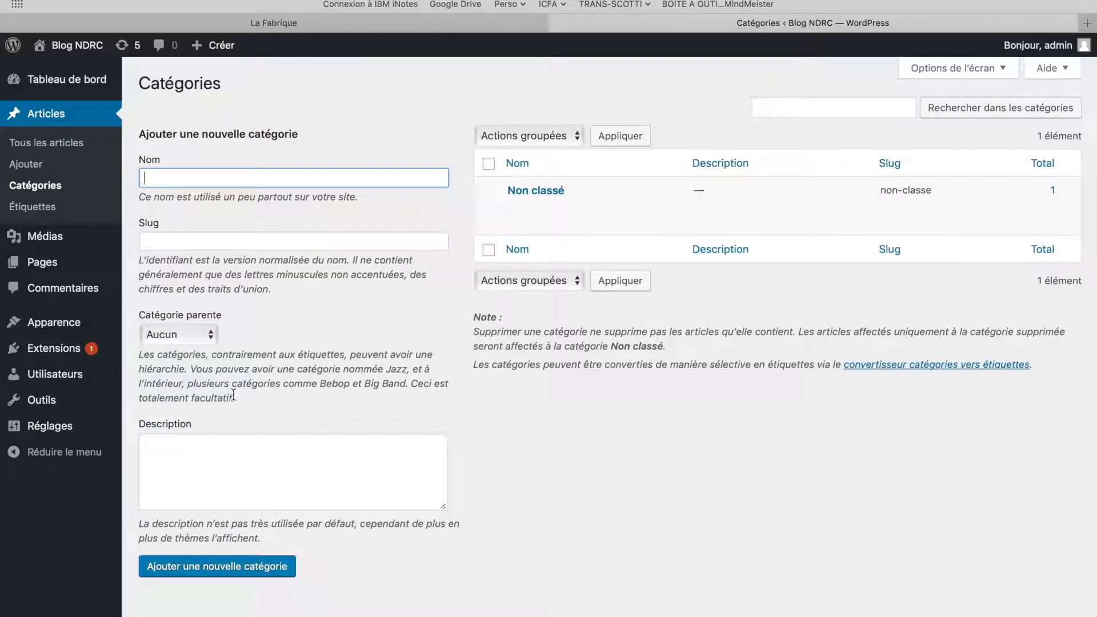
{"action": "mouse_move", "coordinate": [572, 212]}
{"action": "type", "text": "2018"}
{"action": "left_click", "coordinate": [191, 490]}
{"action": "type", "text": "Fil"}
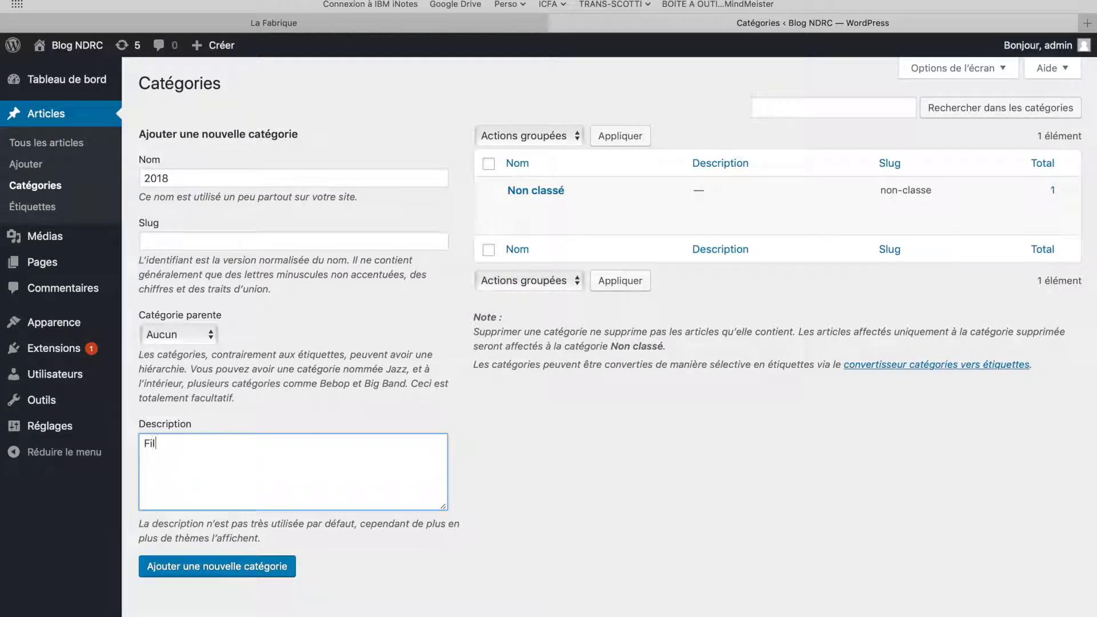
{"action": "type", "text": "ms sortis en 2018"}
{"action": "left_click", "coordinate": [233, 573]}
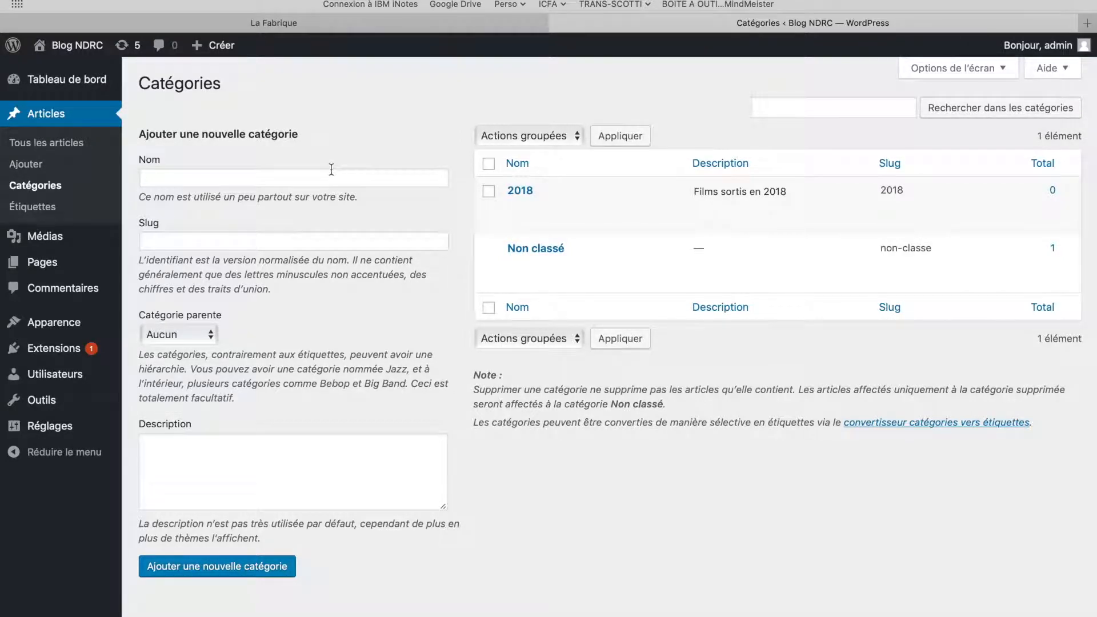
- Add an "Action" category under the parent 2018 with the description "Films d'action sortie en 2018."
{"action": "left_click", "coordinate": [315, 173]}
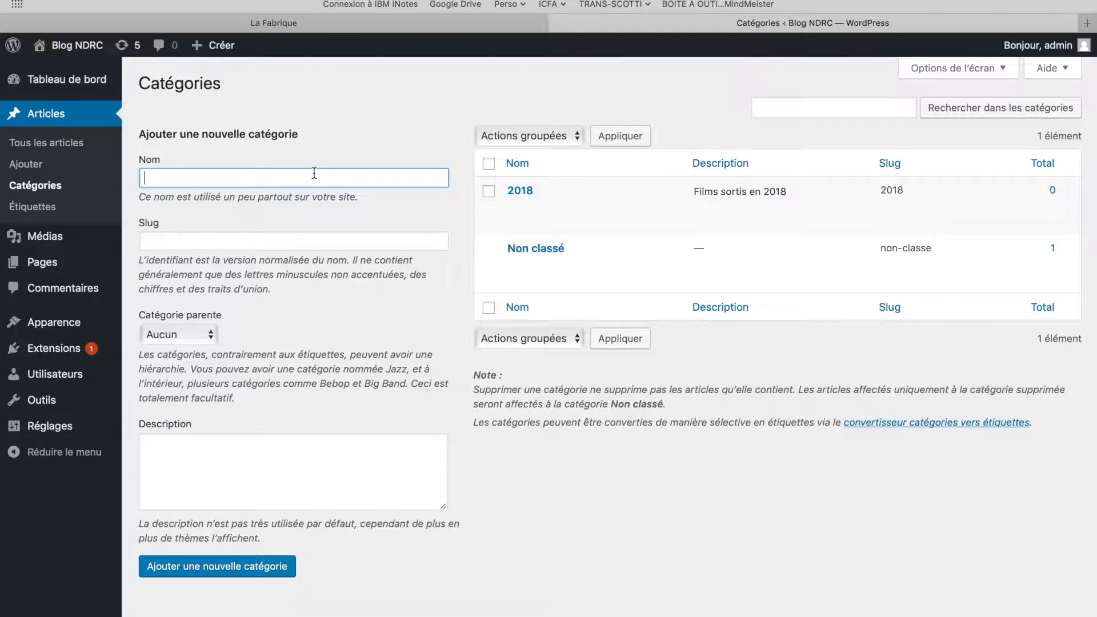
{"action": "type", "text": "Action"}
{"action": "left_click", "coordinate": [179, 341]}
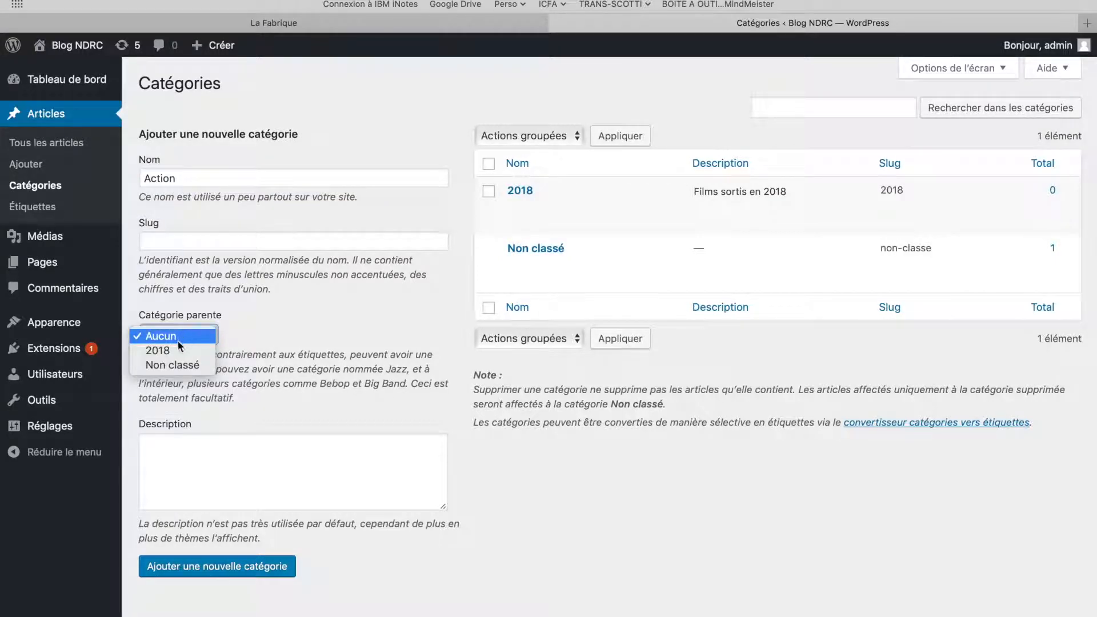
{"action": "left_click", "coordinate": [176, 350]}
{"action": "left_click", "coordinate": [183, 473]}
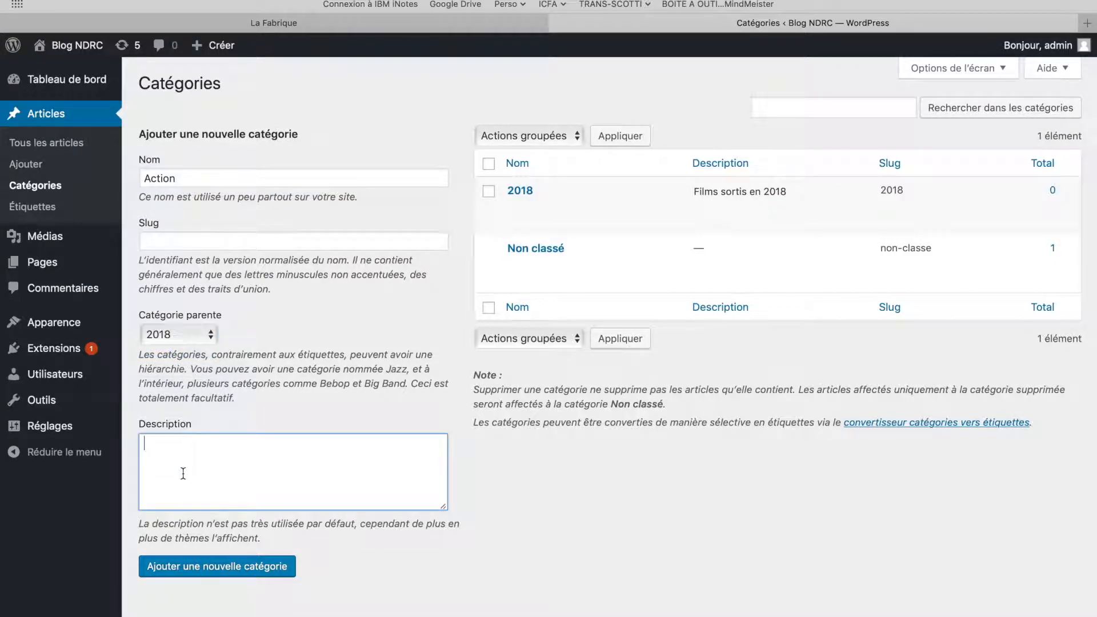
{"action": "type", "text": "Films d'action sortie "}
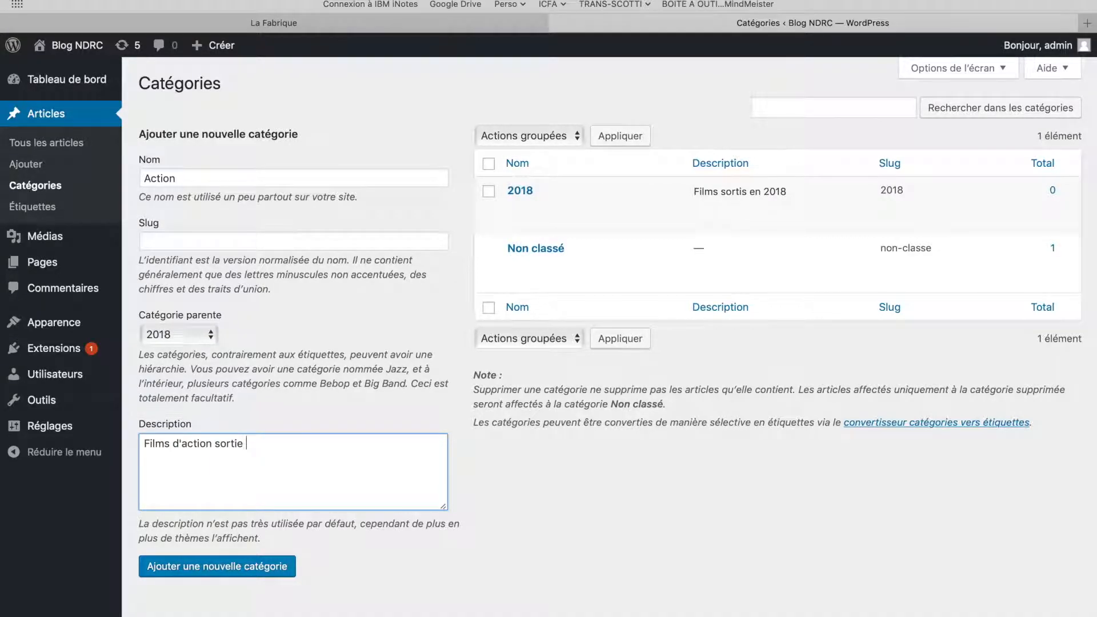
{"action": "type", "text": "en 2018."}
{"action": "left_click", "coordinate": [232, 566]}
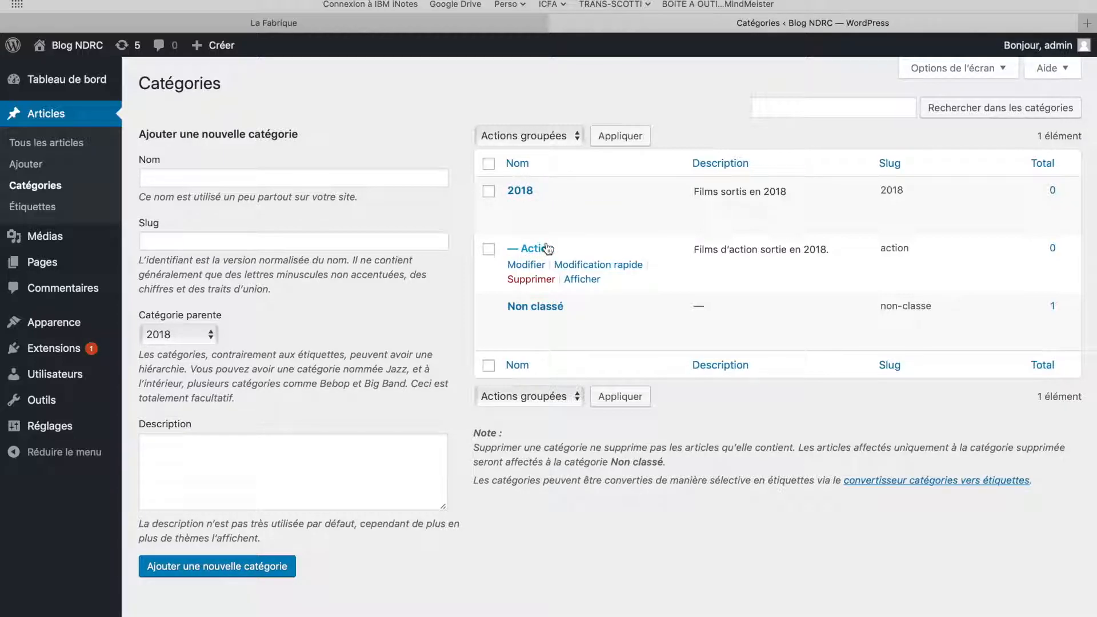
- Add an "Aventure" category under the parent 2018 with the description "Films d'aventure sortis en 2018."
{"action": "left_click", "coordinate": [255, 177]}
{"action": "type", "text": "Aventure"}
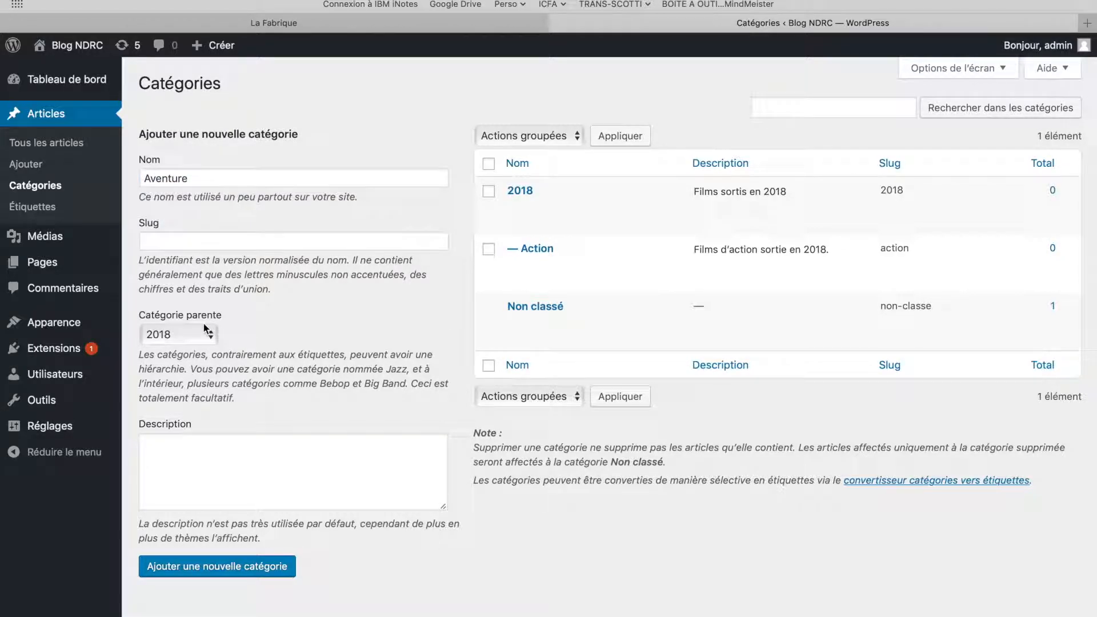
{"action": "left_click", "coordinate": [197, 335]}
{"action": "left_click", "coordinate": [198, 338]}
{"action": "left_click", "coordinate": [214, 475]}
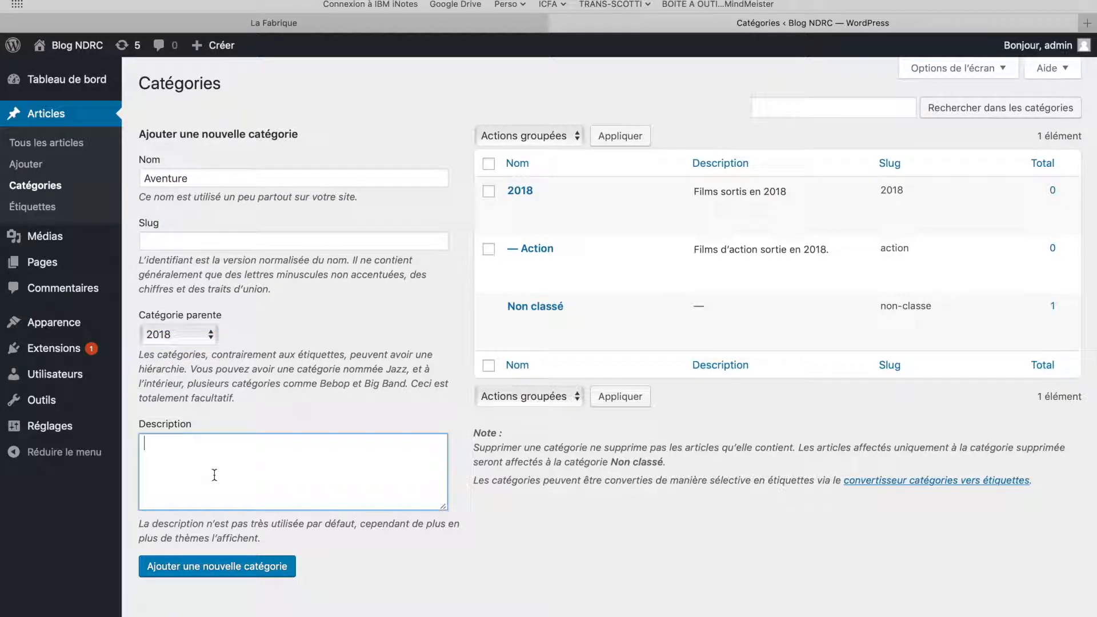
{"action": "type", "text": "Films d'aventure s"}
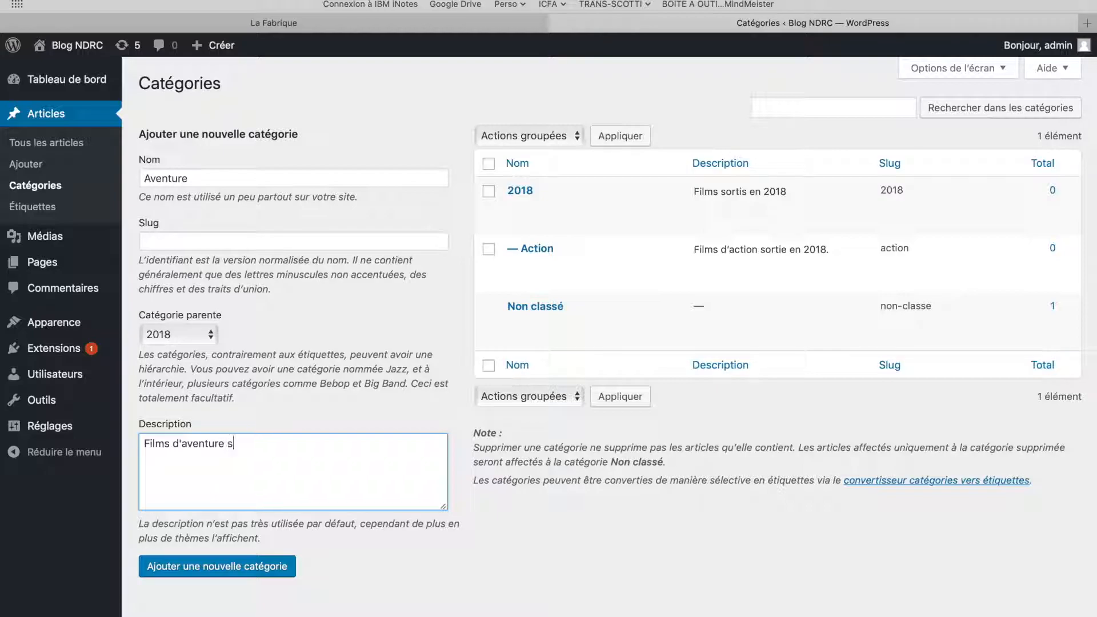
{"action": "type", "text": "or"}
{"action": "key", "text": "BackSpace"}
{"action": "type", "text": "ortis en 2018."}
{"action": "left_click", "coordinate": [217, 565]}
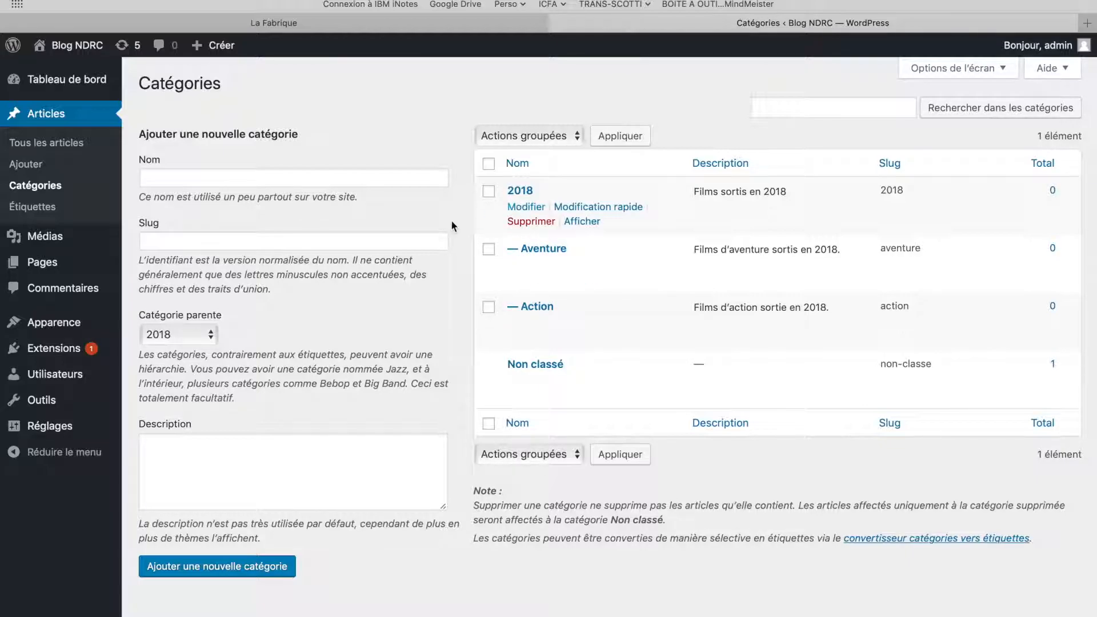
- Add a category named "2017" with no parent (Aucun) and the description "Films sortis en 2017."
{"action": "left_click", "coordinate": [277, 184]}
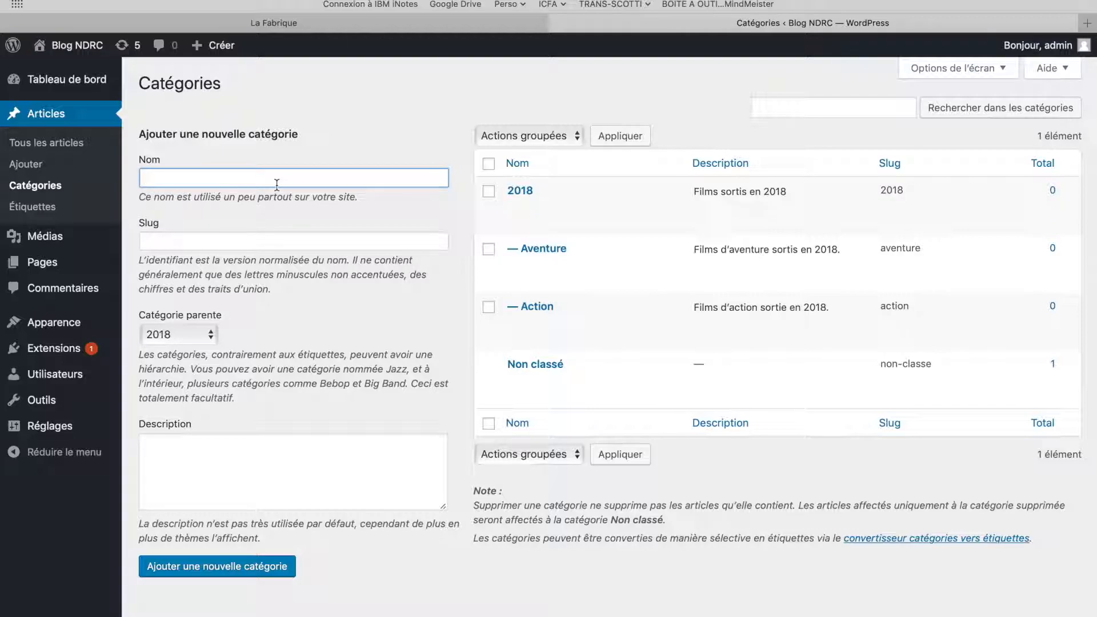
{"action": "type", "text": "2017"}
{"action": "left_click", "coordinate": [181, 335]}
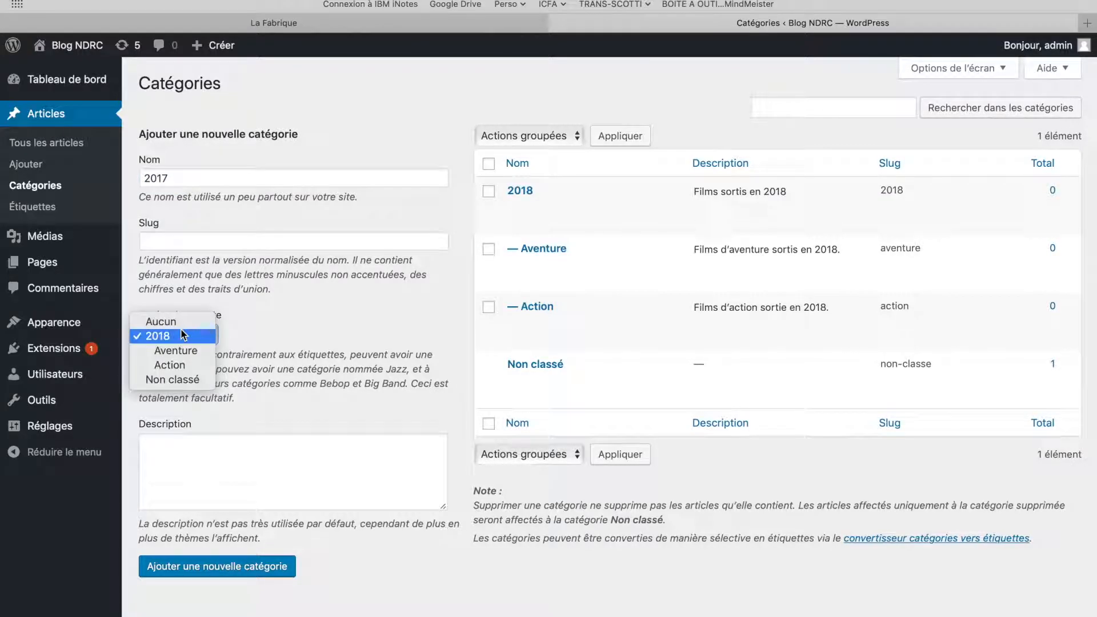
{"action": "left_click", "coordinate": [183, 327]}
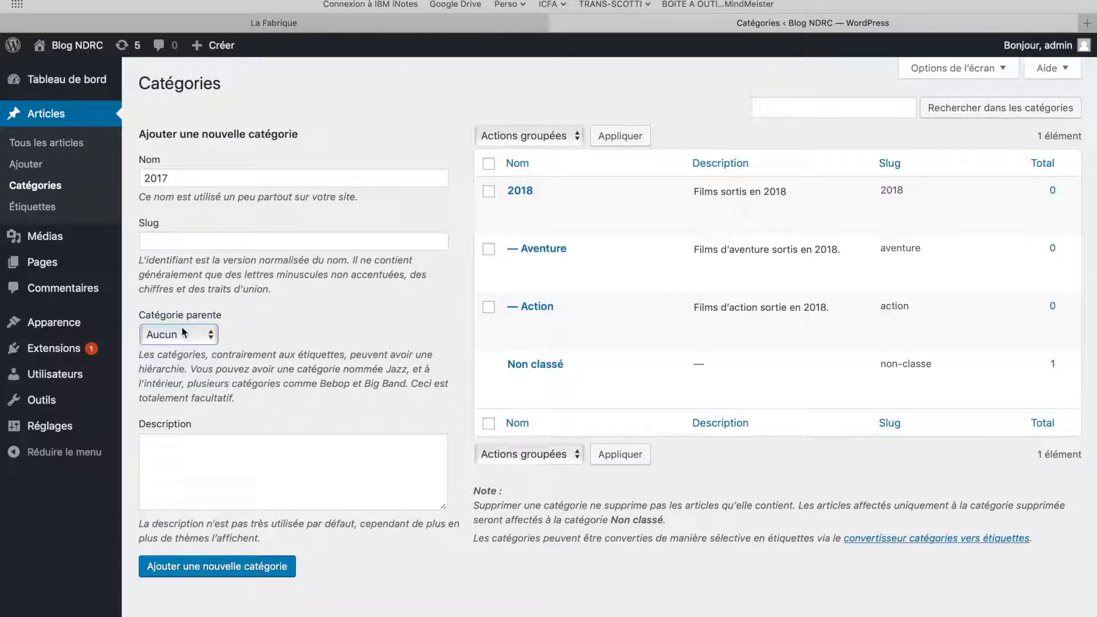
{"action": "left_click", "coordinate": [162, 478]}
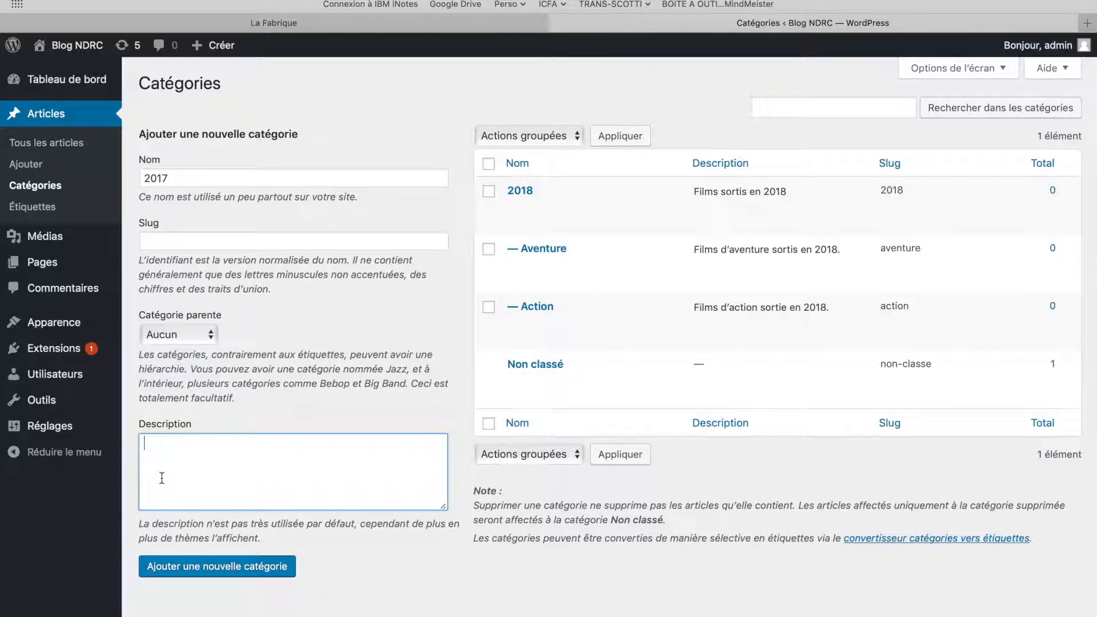
{"action": "type", "text": "Films sortis en 2017."}
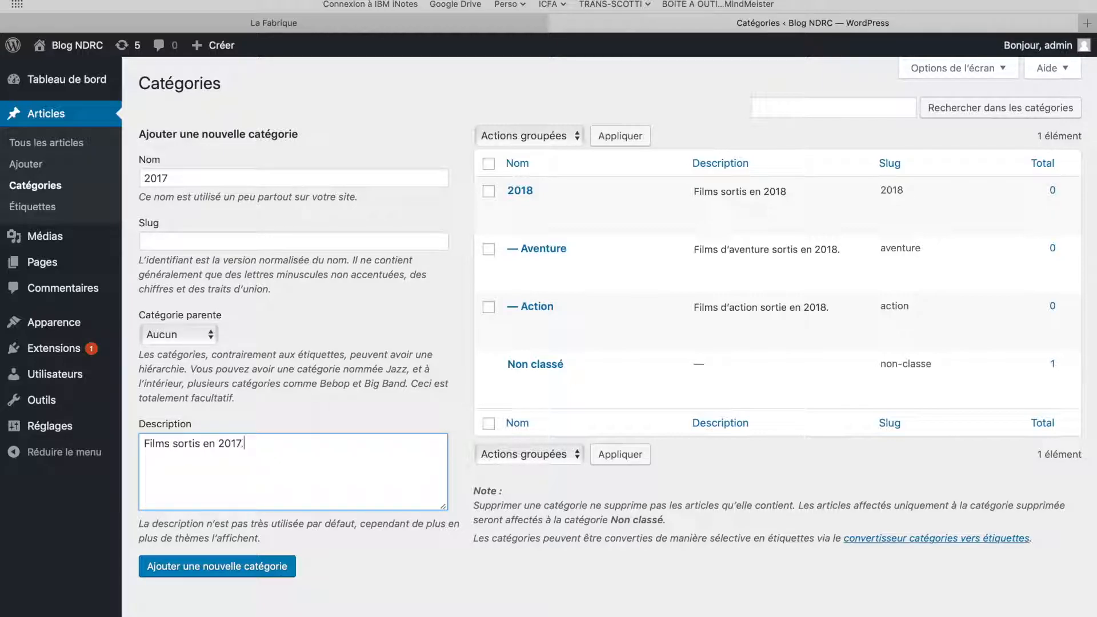
{"action": "left_click", "coordinate": [207, 573]}
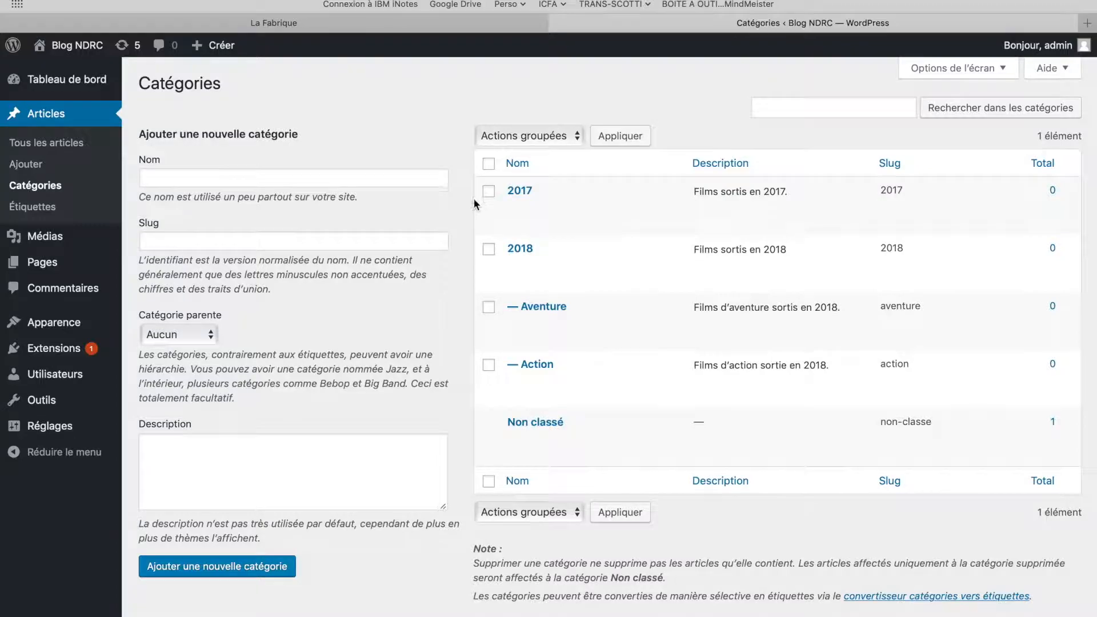
- Add an "Aventure" category under the parent 2017 with the description "Films d'aventure sortis en 2017."
{"action": "left_click", "coordinate": [332, 180]}
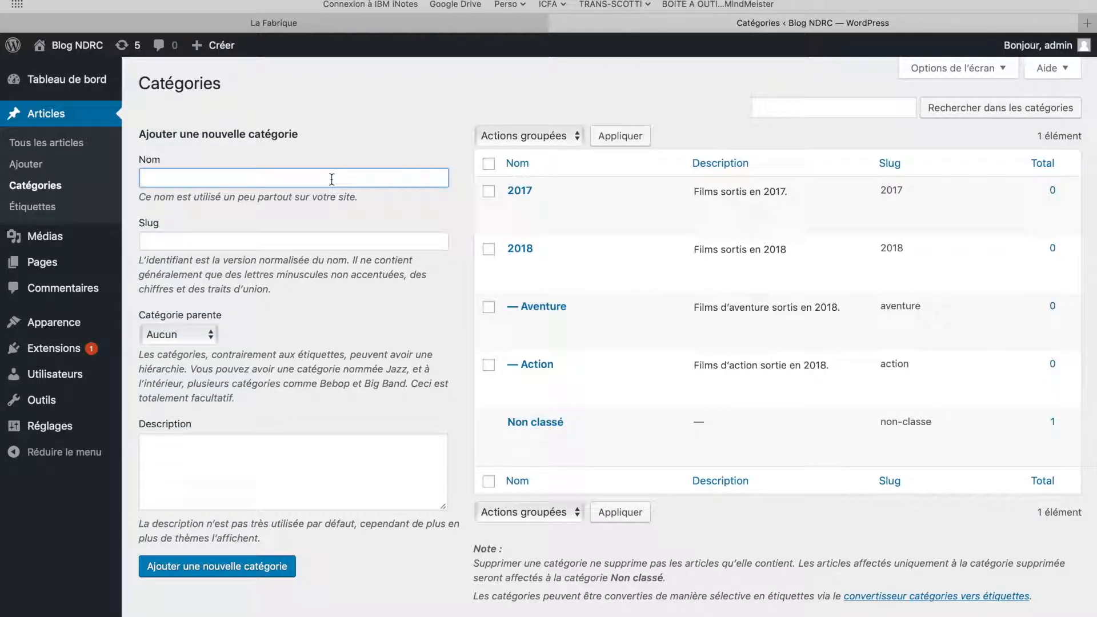
{"action": "type", "text": "Aventure"}
{"action": "left_click", "coordinate": [283, 240]}
{"action": "left_click", "coordinate": [179, 337]}
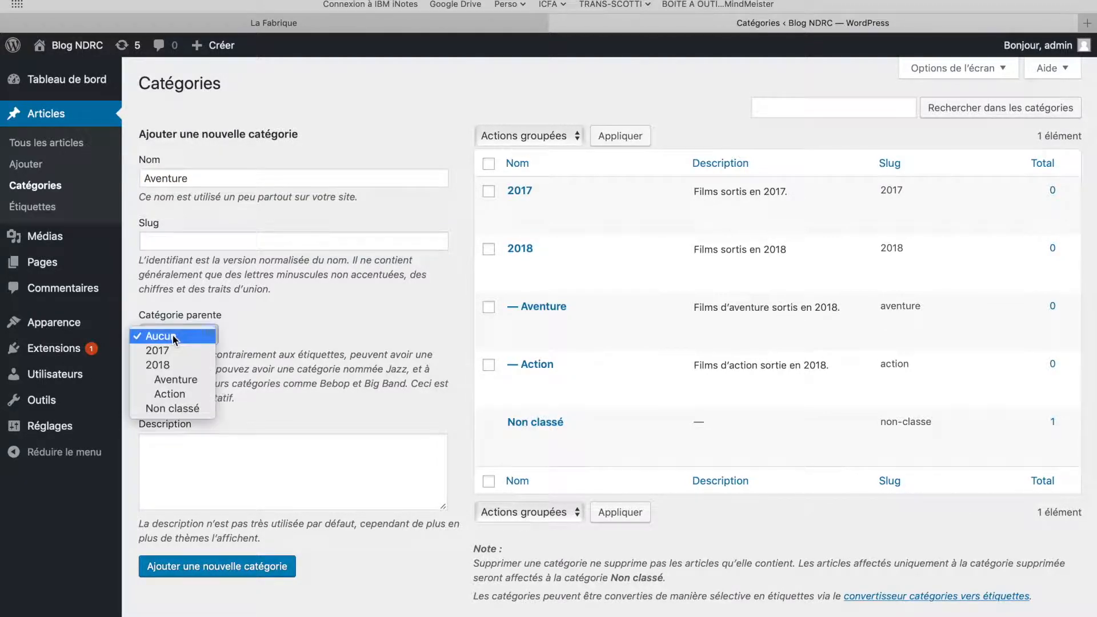
{"action": "left_click", "coordinate": [169, 351]}
{"action": "left_click", "coordinate": [178, 461]}
{"action": "type", "text": "Films"}
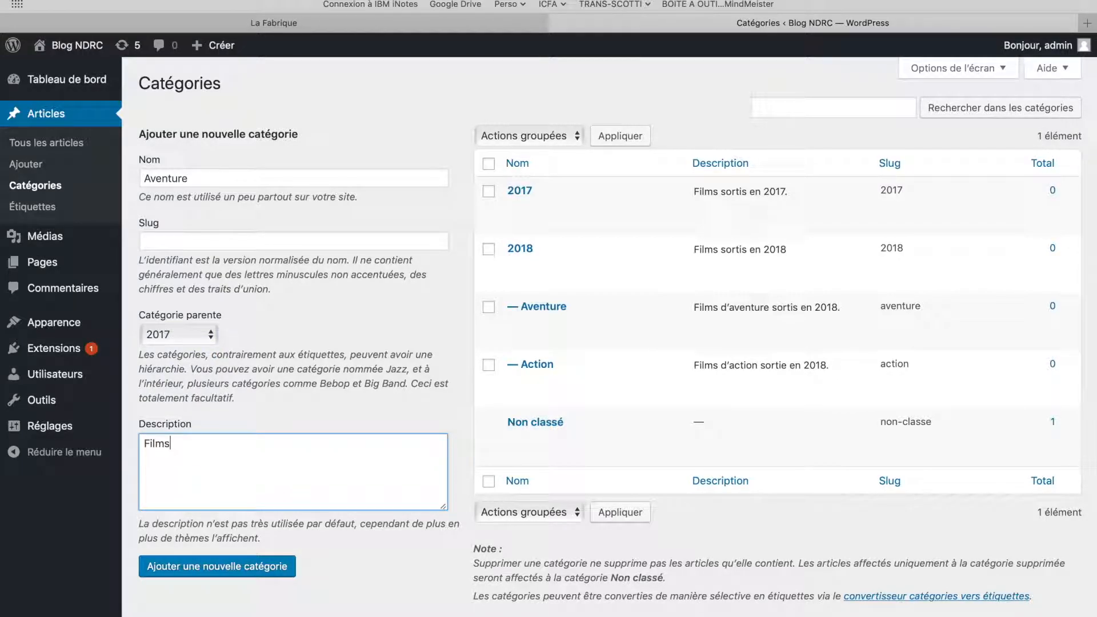
{"action": "type", "text": " d'aventure sortis en 2017."}
{"action": "left_click", "coordinate": [203, 577]}
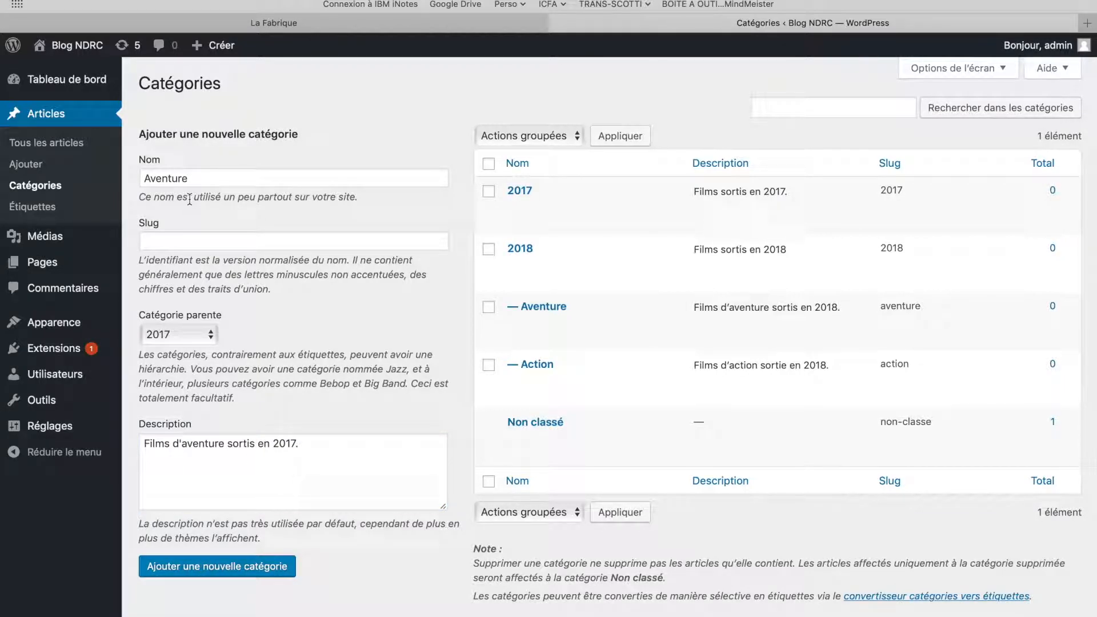
- Add an "Action" category under the parent 2017 with the description "Films d'action sortis en 2017."
{"action": "left_click", "coordinate": [223, 177]}
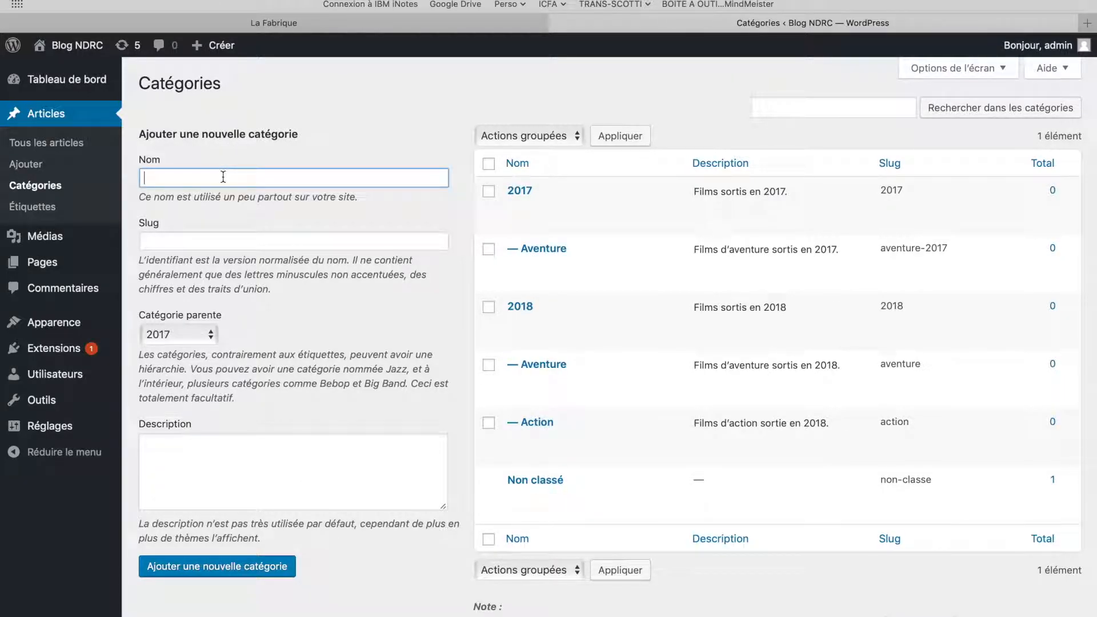
{"action": "type", "text": "Action"}
{"action": "key", "text": "Tab"}
{"action": "key", "text": "Tab"}
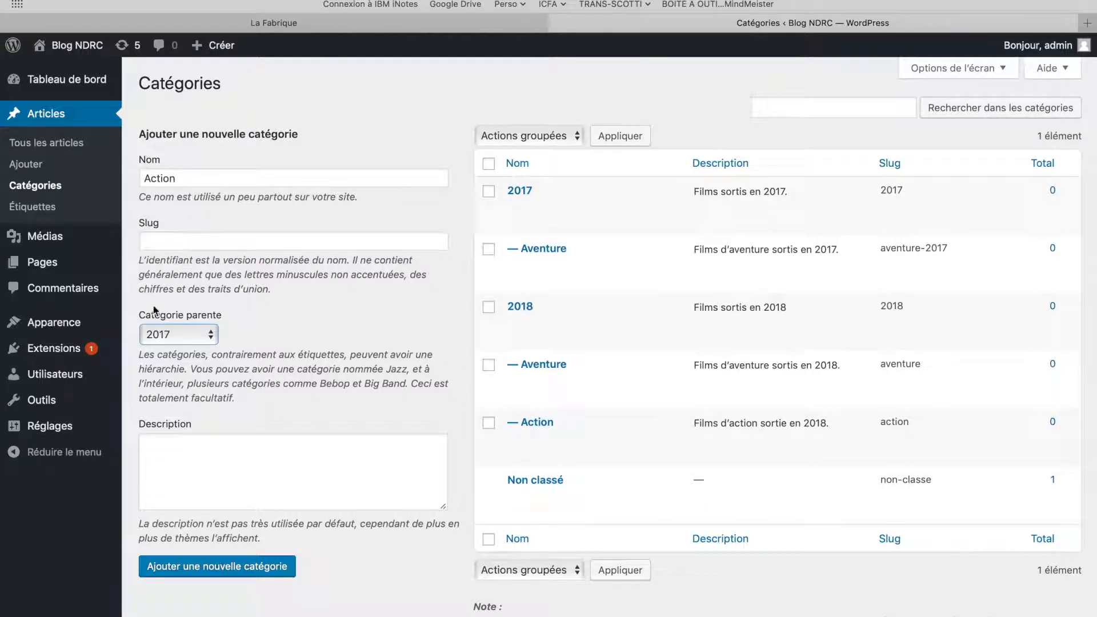
{"action": "type", "text": "Films d'action sortis en 2017."}
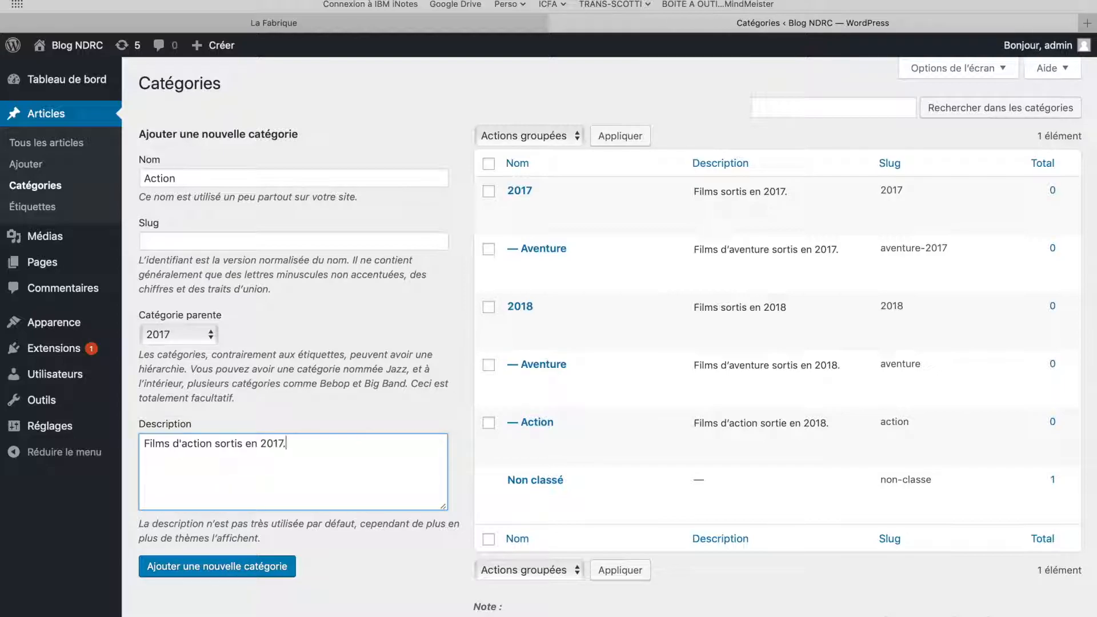
{"action": "left_click", "coordinate": [266, 581]}
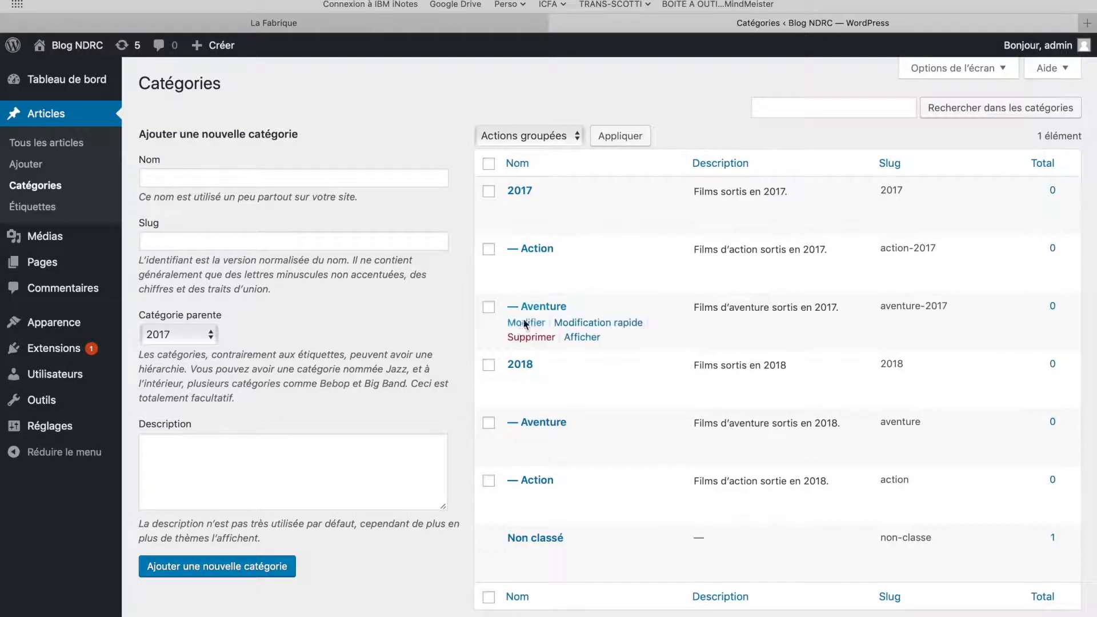
{"action": "scroll", "coordinate": [510, 395], "scroll_direction": "down", "scroll_amount": 2}
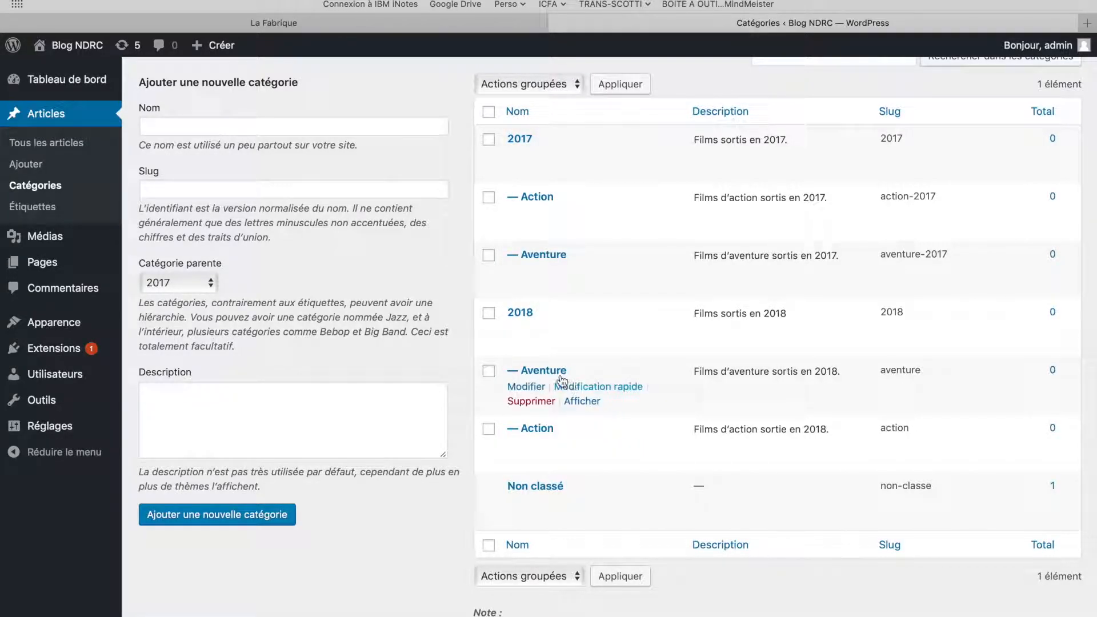
{"action": "scroll", "coordinate": [561, 445], "scroll_direction": "down", "scroll_amount": 3}
{"action": "scroll", "coordinate": [562, 438], "scroll_direction": "up", "scroll_amount": 5}
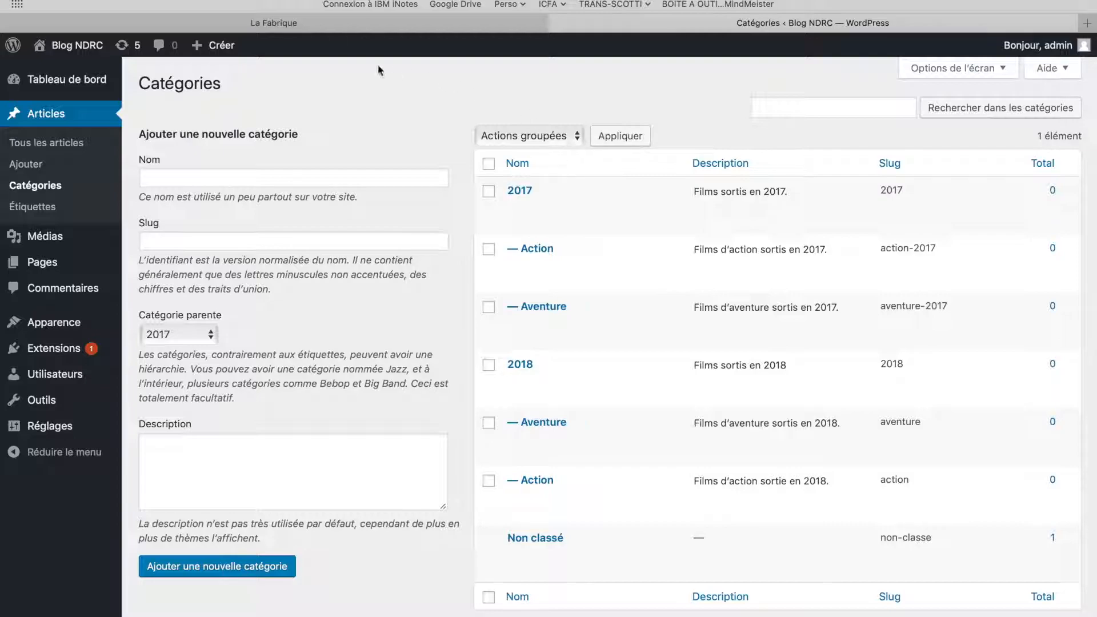
- Start a new article and title it "Jurassic World : un second opus prometteur..."
{"action": "left_click", "coordinate": [46, 144]}
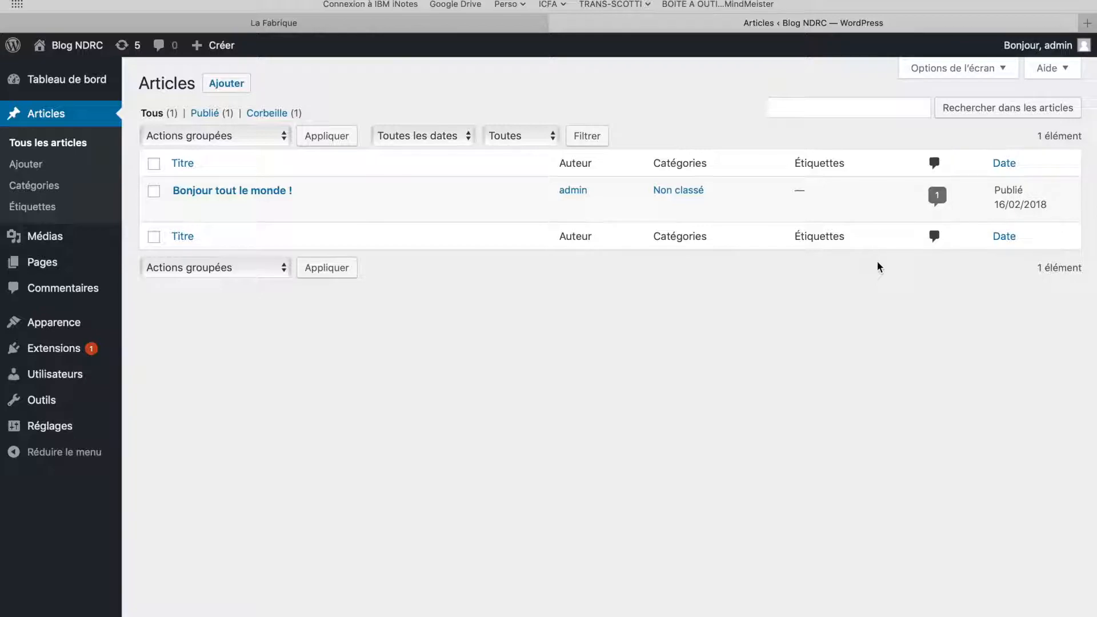
{"action": "left_click", "coordinate": [225, 84]}
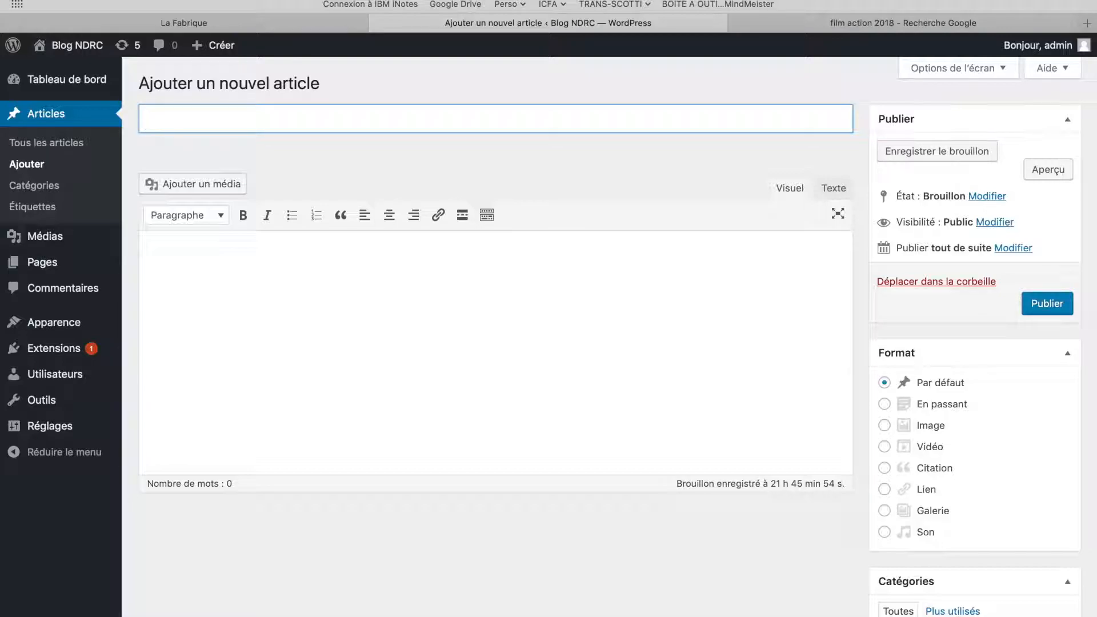
{"action": "type", "text": "Juri"}
{"action": "key", "text": "BackSpace"}
{"action": "type", "text": "assic World : "}
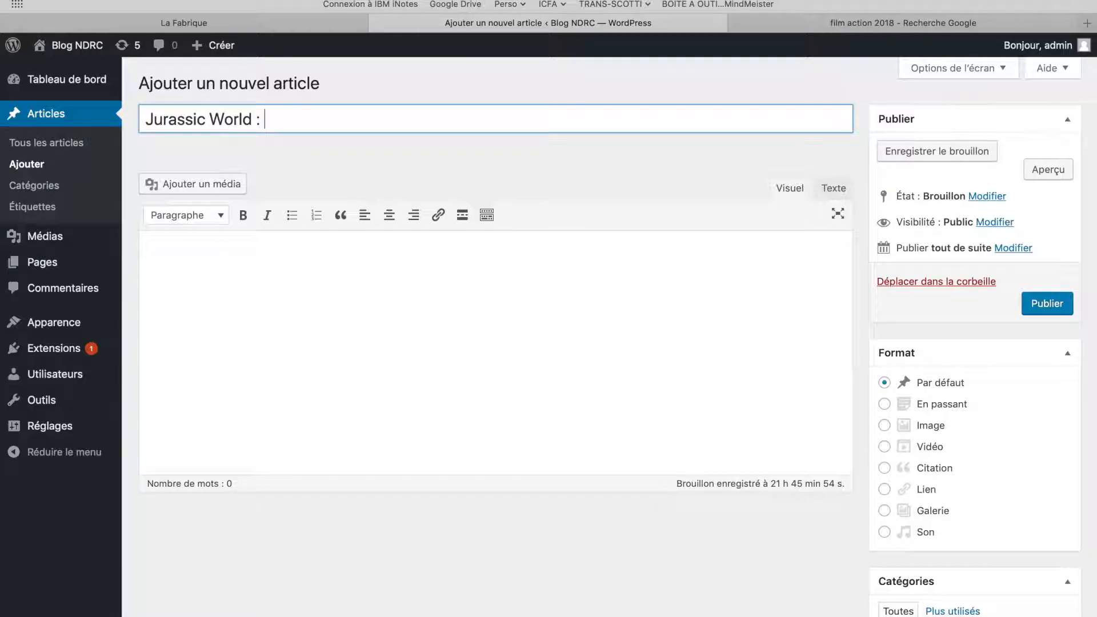
{"action": "type", "text": "un second opus"}
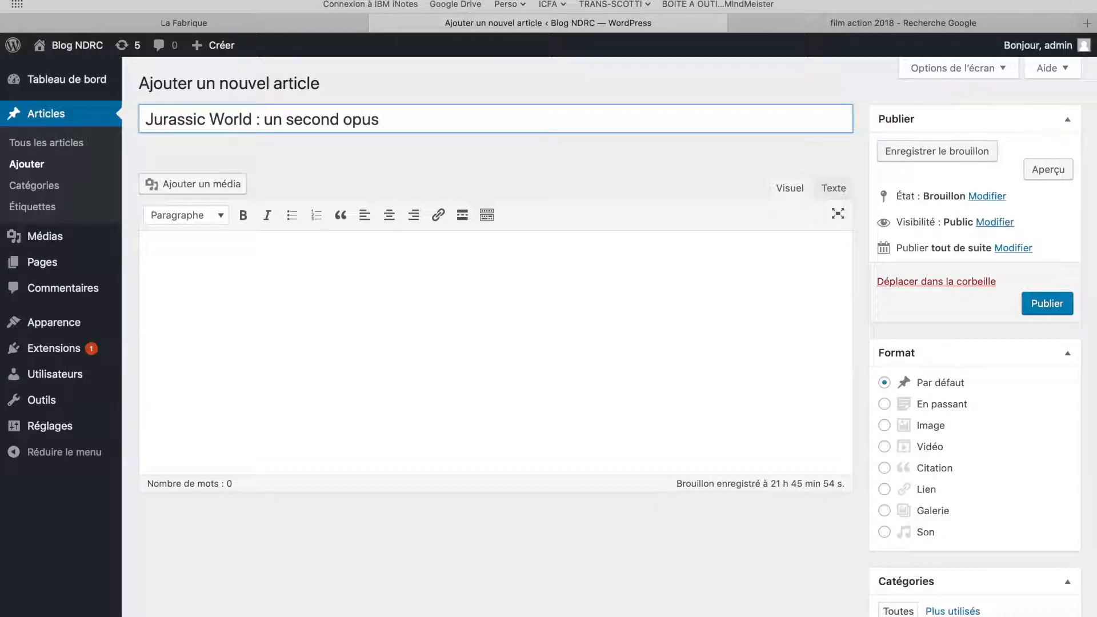
{"action": "type", "text": " prométeur"}
{"action": "type", "text": "..."}
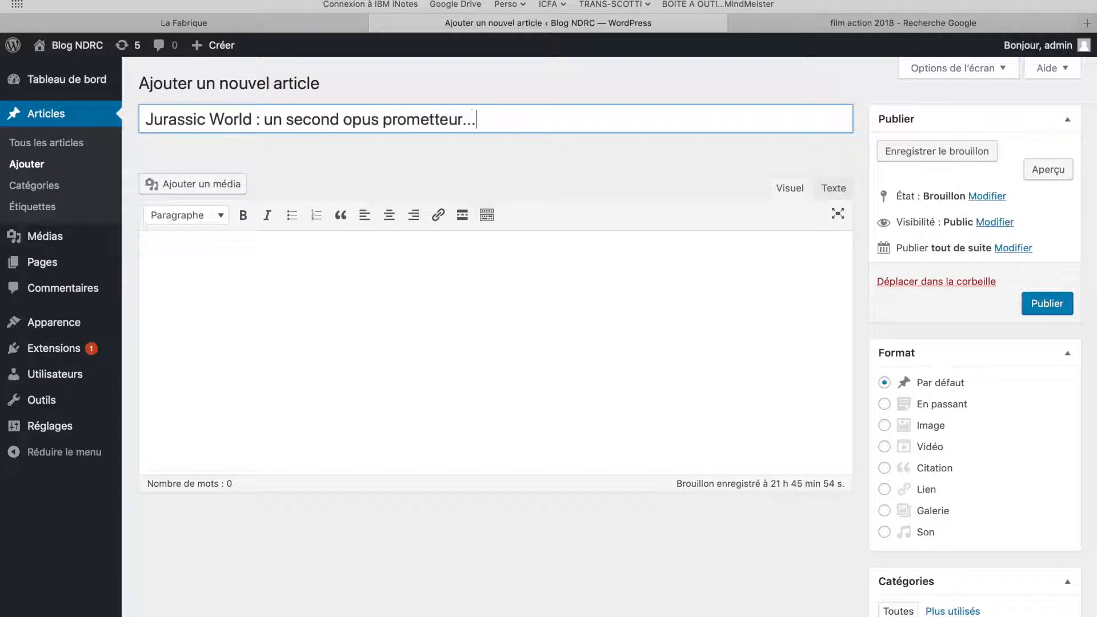
- Fill the article body with the synopsis paragraph beginning "Cela fait maintenant trois ans que les dinosaures se sont échappés de leurs enclos"
{"action": "left_click", "coordinate": [405, 285]}
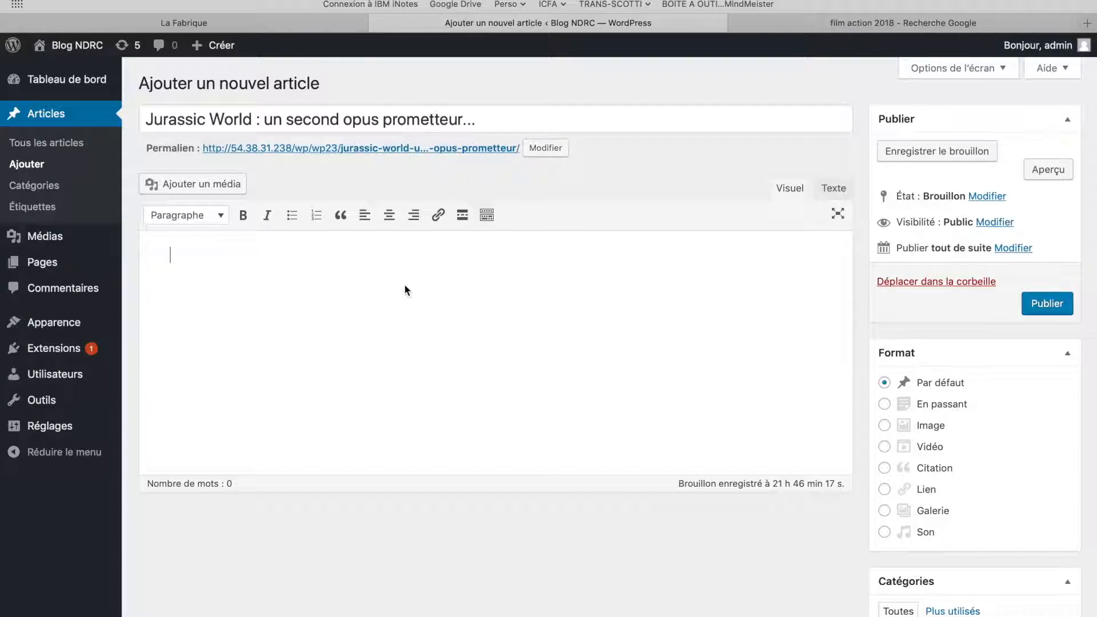
{"action": "type", "text": "Cela fait maintenant trois ans que les dinosaures se sont échappés de leurs enclos et ont détruit le parc à thème et complexe de luxe Jurassic World. Isla Nublar a été abandonnée par les humains alors que les dinosaures survivants sont livrés à eux-mêmes dans la jungle. Lorsque le volcan inactif de l’île commence à rugir, Owen et Claire s’organisent pour sauver les dinosaures restants de l’extinction.  Owen se fait un devoir de retrouver Blue, son principal raptor qui a disparu dans la nature, alors que Claire, qui a maintenant un véritable respect pour ces créatures, s’en fait une mission."}
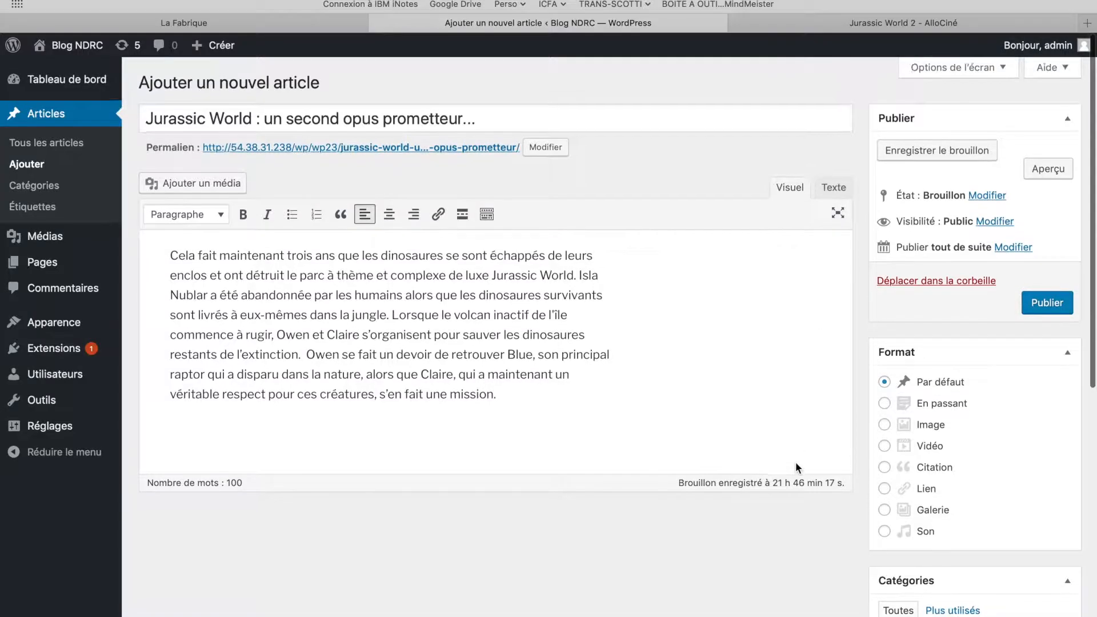
- Assign the article to the category 2018 and its subcategory Action
{"action": "scroll", "coordinate": [796, 465], "scroll_direction": "down", "scroll_amount": 2}
{"action": "scroll", "coordinate": [798, 468], "scroll_direction": "down", "scroll_amount": 1}
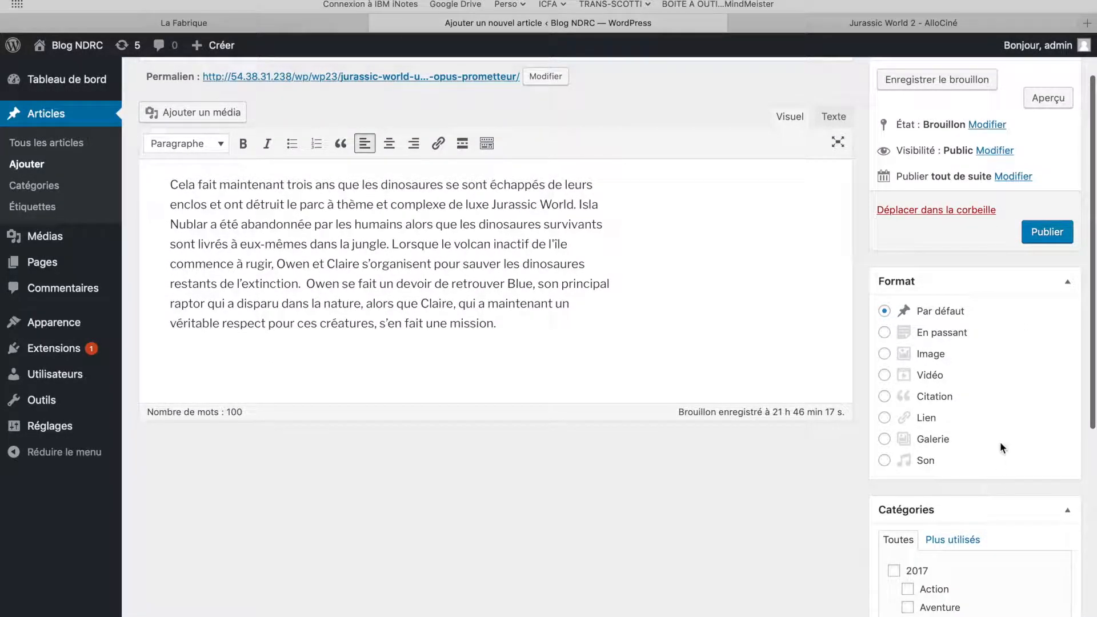
{"action": "scroll", "coordinate": [927, 313], "scroll_direction": "down", "scroll_amount": 8}
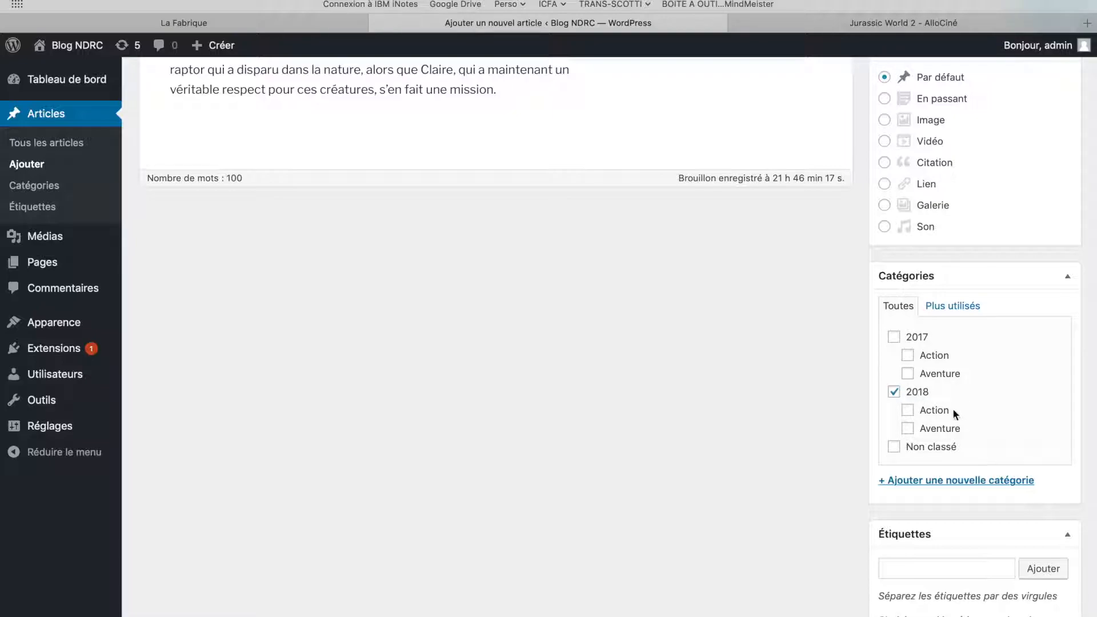
{"action": "left_click", "coordinate": [908, 410]}
{"action": "scroll", "coordinate": [792, 389], "scroll_direction": "down", "scroll_amount": 3}
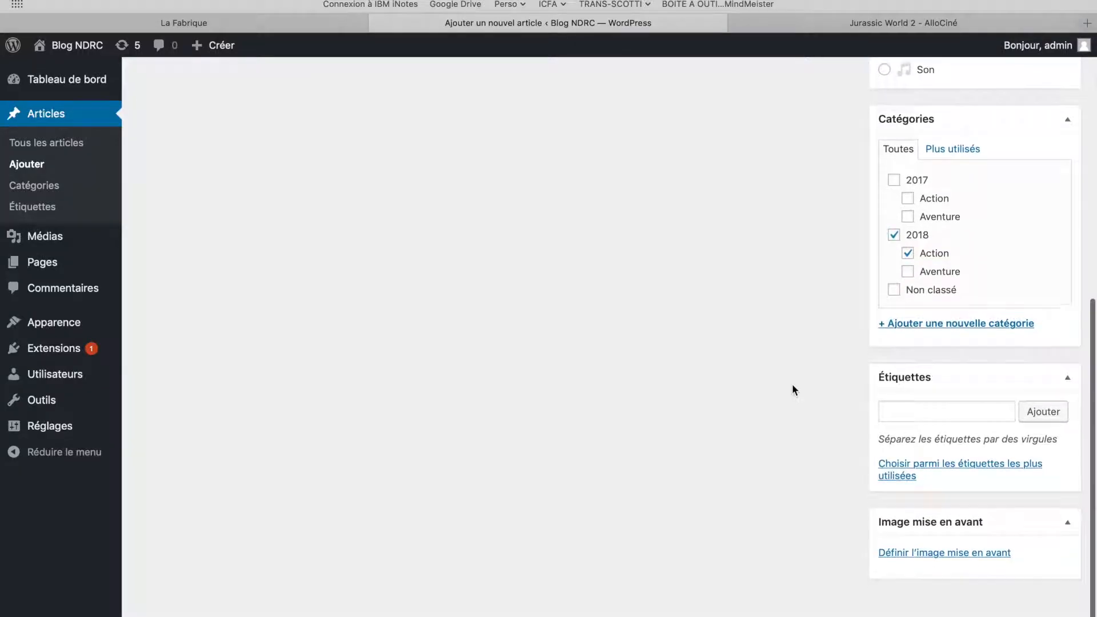
{"action": "left_click", "coordinate": [959, 418]}
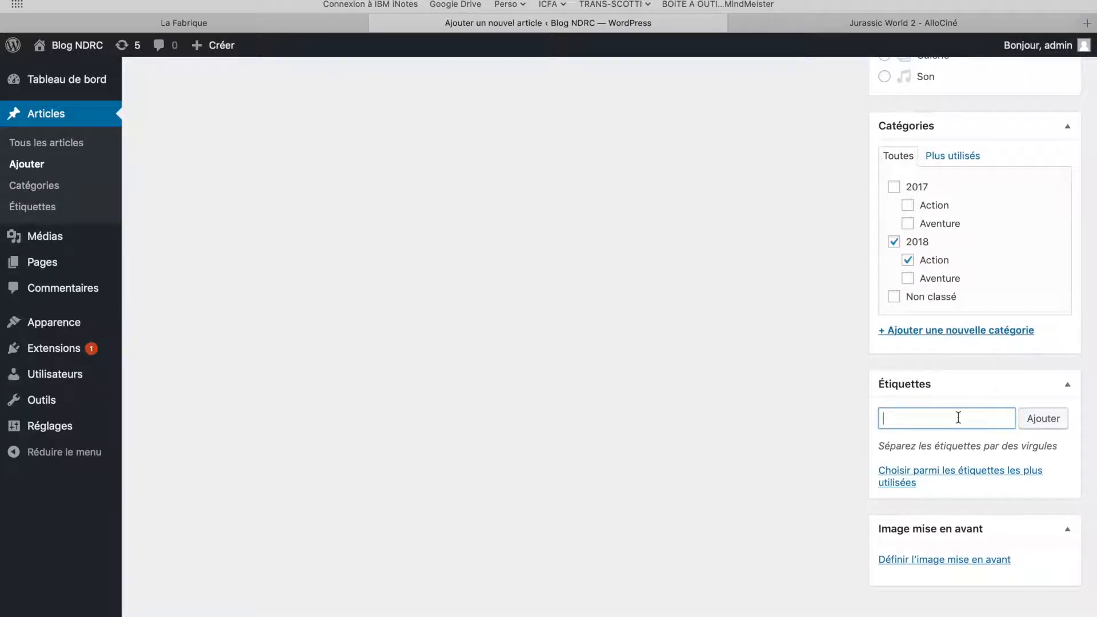
{"action": "type", "text": "T"}
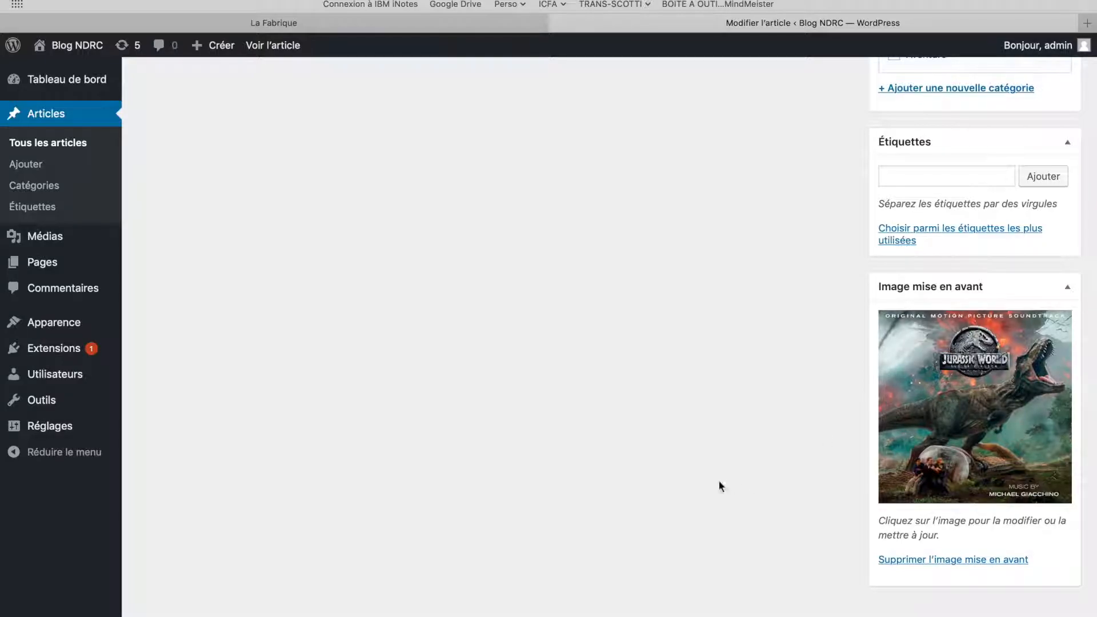
- Publish the Jurassic World article
{"action": "scroll", "coordinate": [719, 480], "scroll_direction": "up", "scroll_amount": 10}
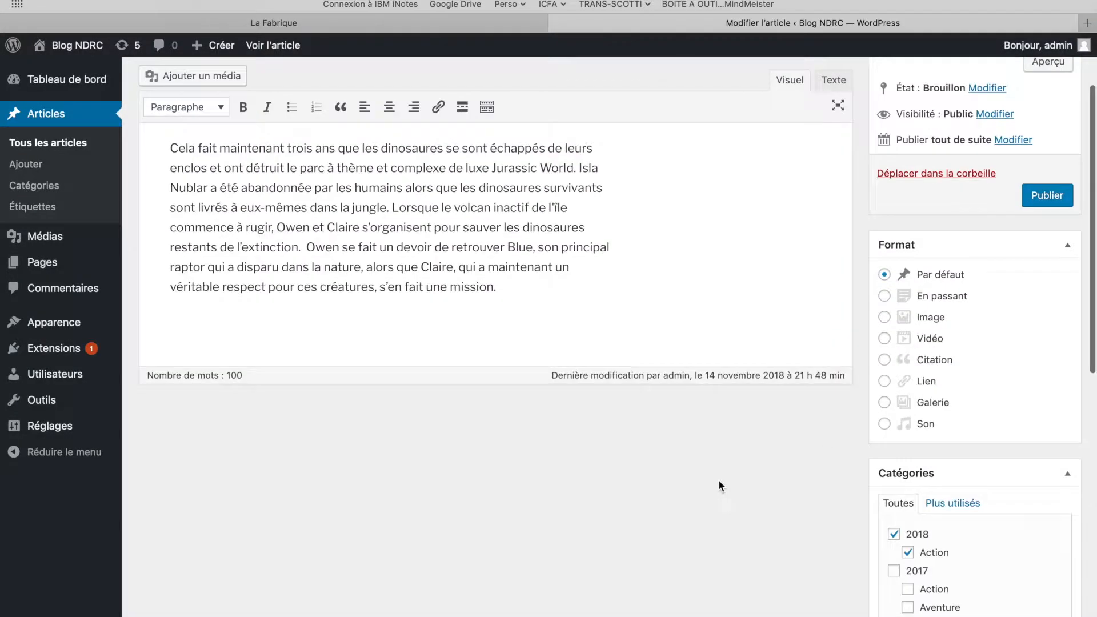
{"action": "scroll", "coordinate": [720, 484], "scroll_direction": "up", "scroll_amount": 3}
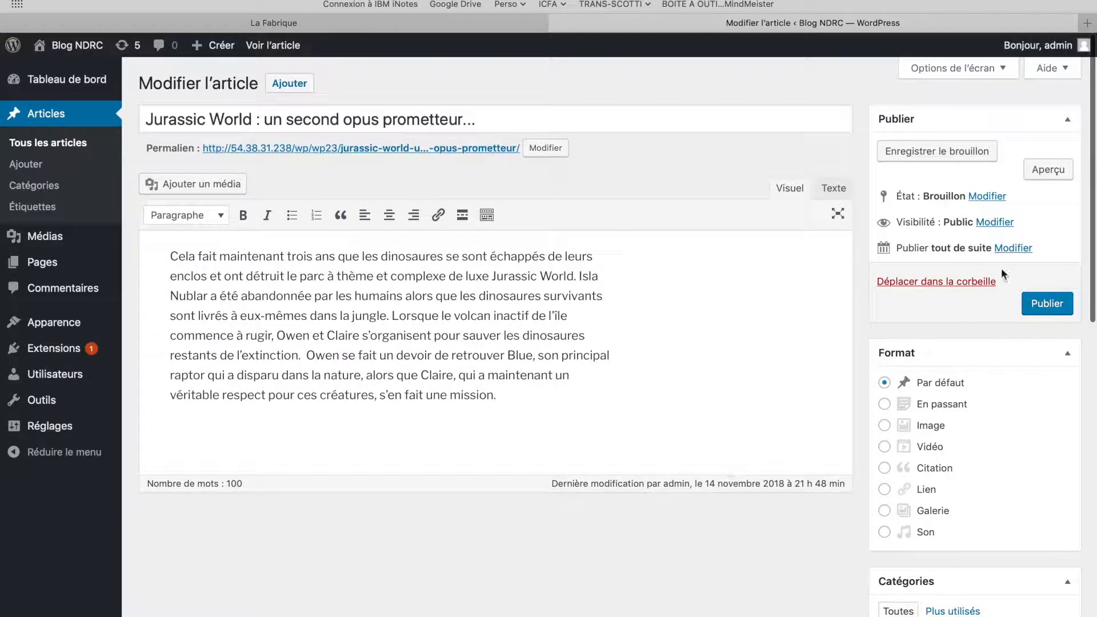
{"action": "left_click", "coordinate": [1047, 306]}
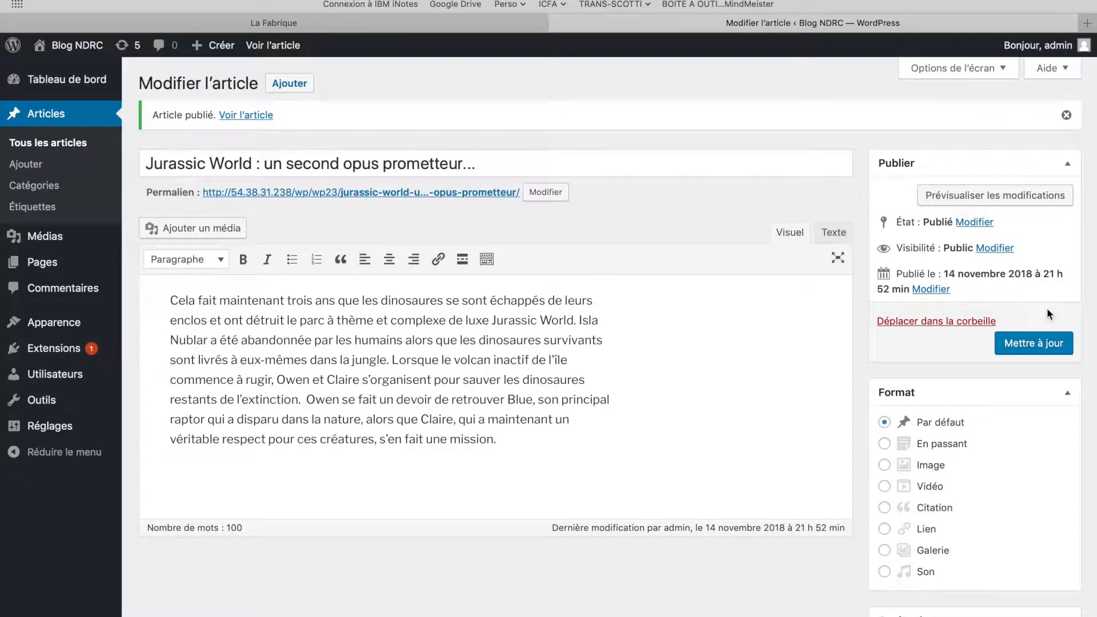
- View the published article on the site and check its featured image, text and assigned categories
{"action": "left_click", "coordinate": [349, 195]}
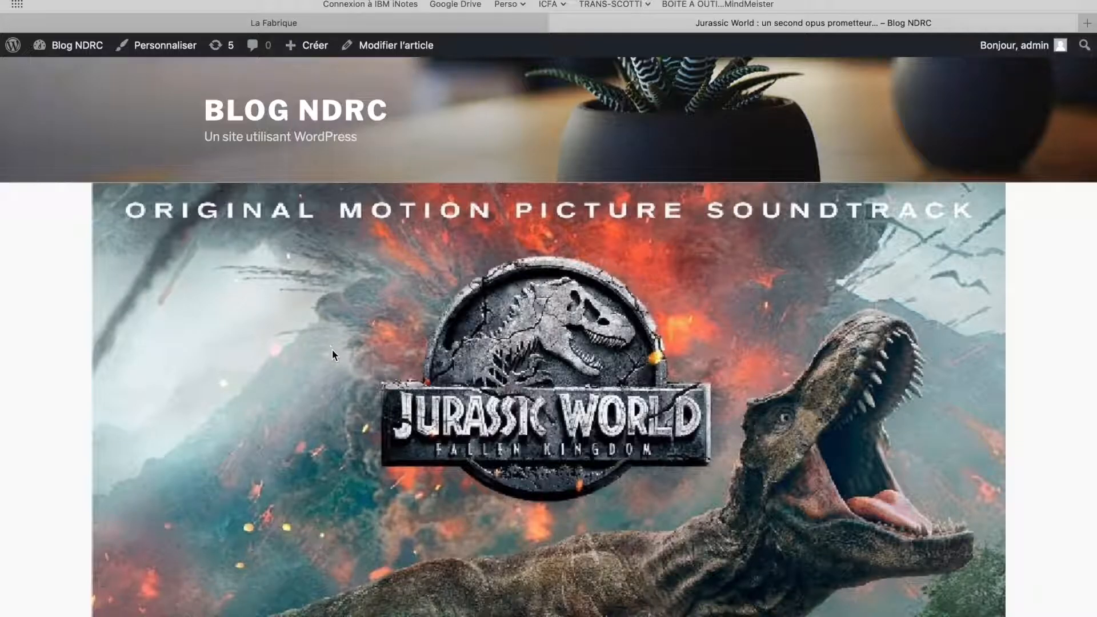
{"action": "scroll", "coordinate": [333, 354], "scroll_direction": "down", "scroll_amount": 15}
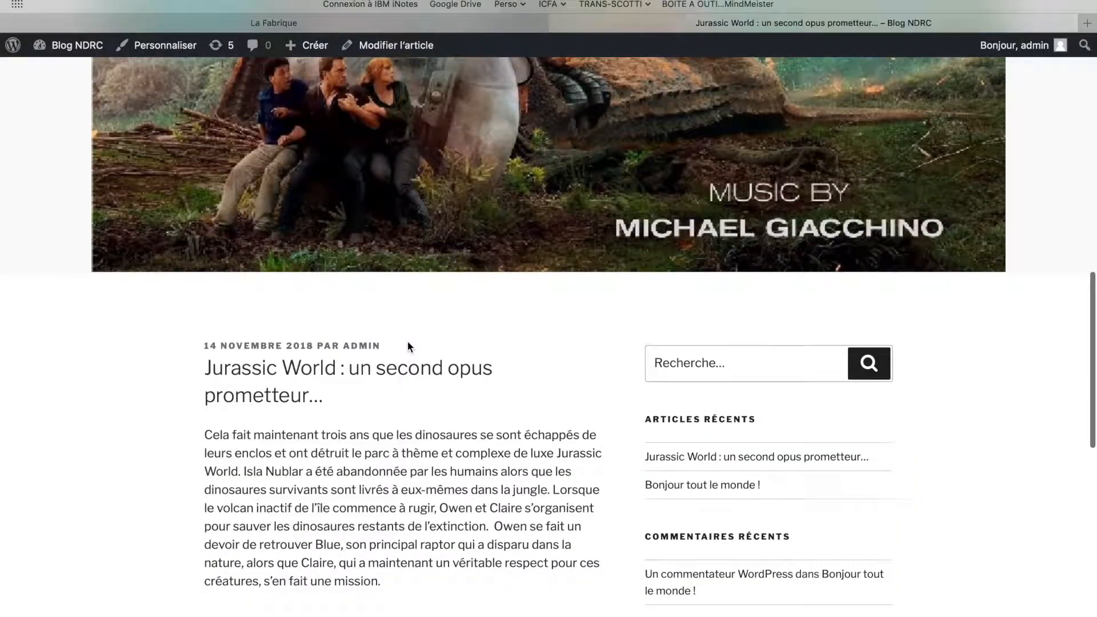
{"action": "scroll", "coordinate": [407, 342], "scroll_direction": "up", "scroll_amount": 10}
{"action": "scroll", "coordinate": [407, 341], "scroll_direction": "down", "scroll_amount": 5}
{"action": "scroll", "coordinate": [407, 342], "scroll_direction": "down", "scroll_amount": 8}
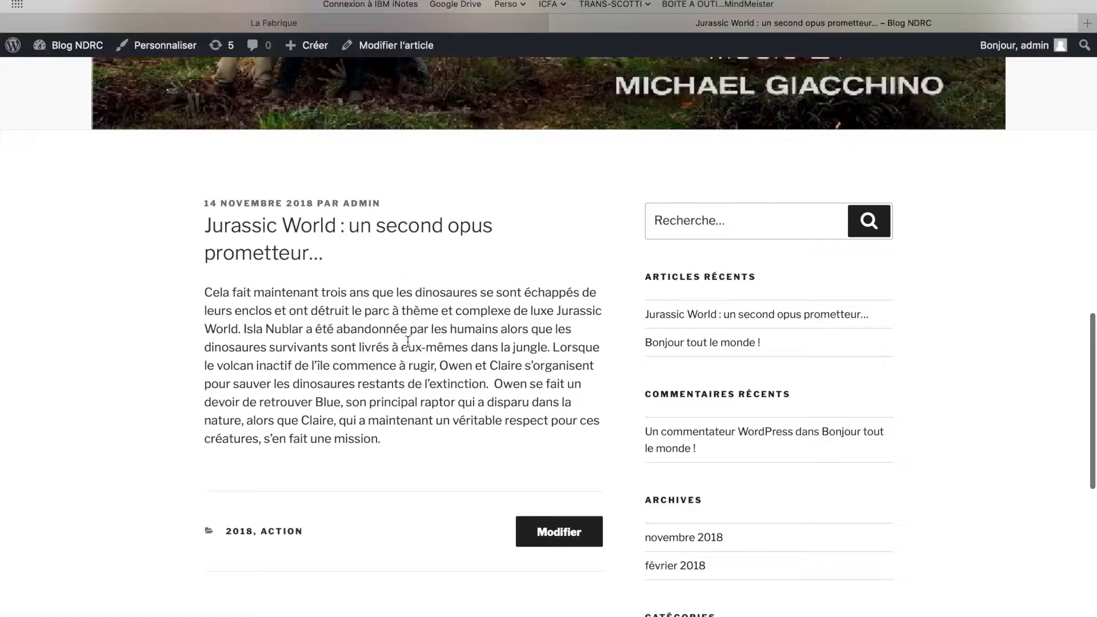
{"action": "scroll", "coordinate": [471, 444], "scroll_direction": "down", "scroll_amount": 3}
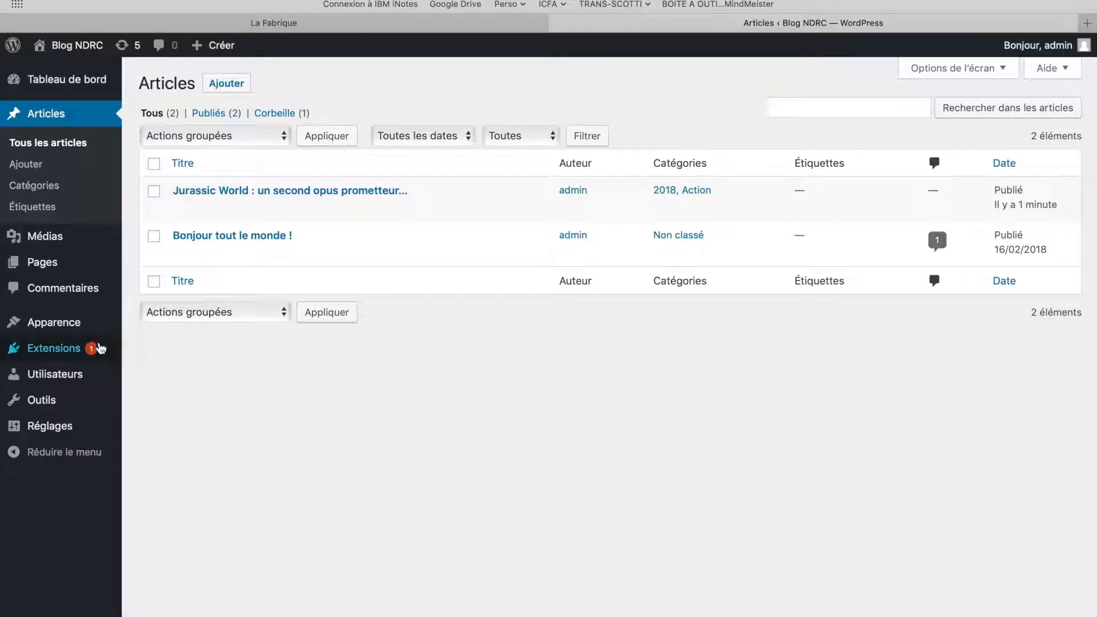
- Add a Catégories widget to the Pied de page 1 area in the blog's widget settings
{"action": "mouse_move", "coordinate": [68, 323]}
{"action": "left_click", "coordinate": [152, 368]}
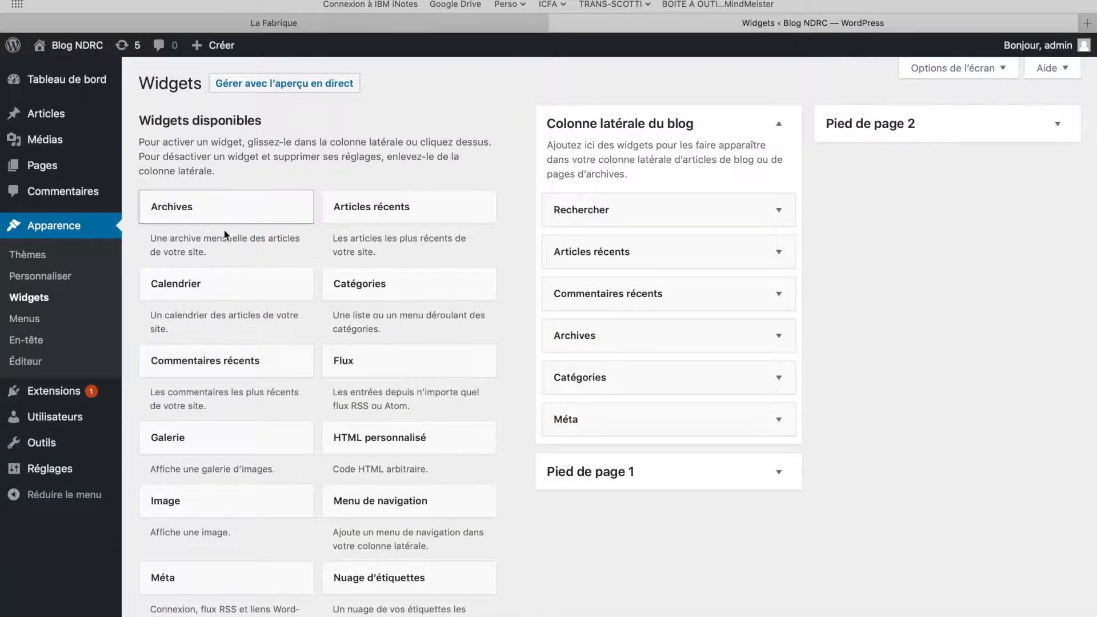
{"action": "scroll", "coordinate": [306, 280], "scroll_direction": "down", "scroll_amount": 2}
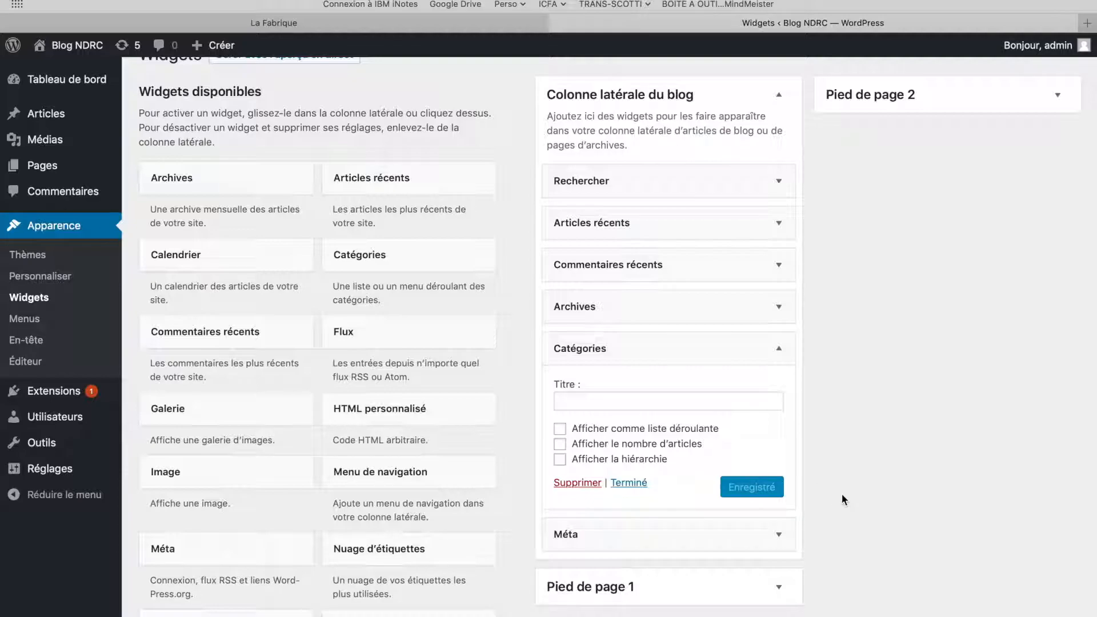
{"action": "left_click", "coordinate": [758, 99]}
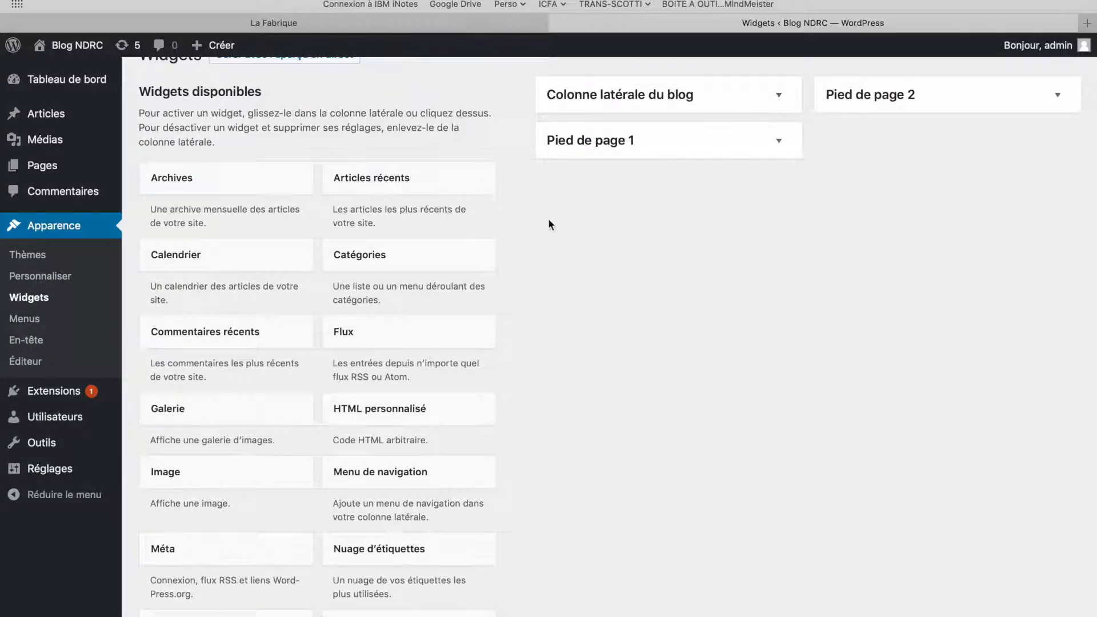
{"action": "left_click_drag", "start_coordinate": [419, 254], "coordinate": [632, 208]}
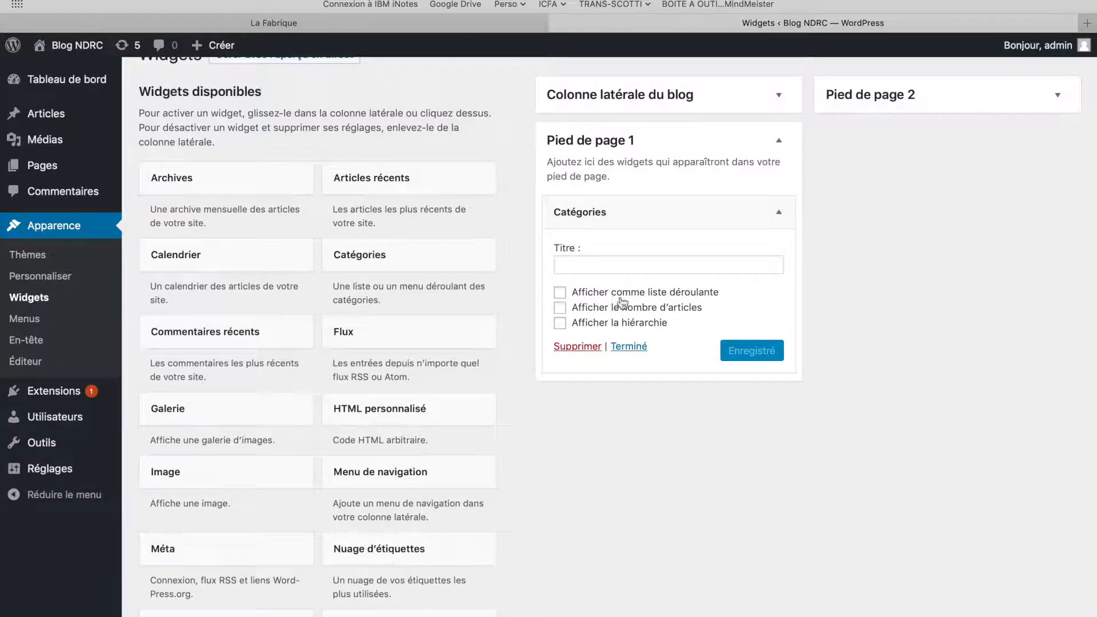
- Title the footer's Catégories widget "Films", display it as a dropdown list and save it
{"action": "left_click", "coordinate": [637, 269]}
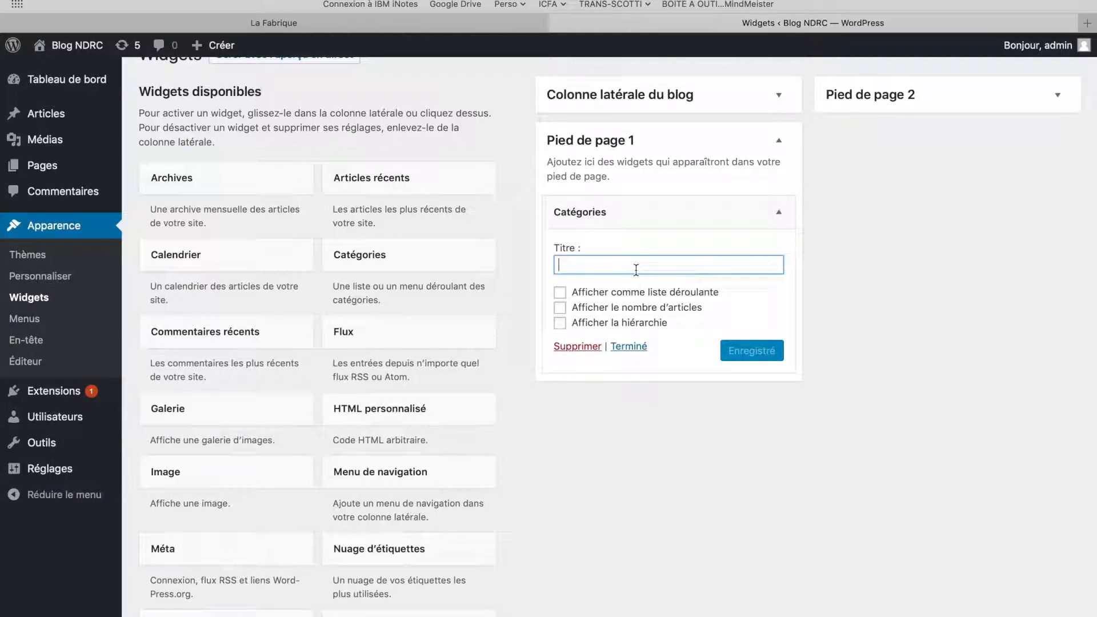
{"action": "type", "text": "Films"}
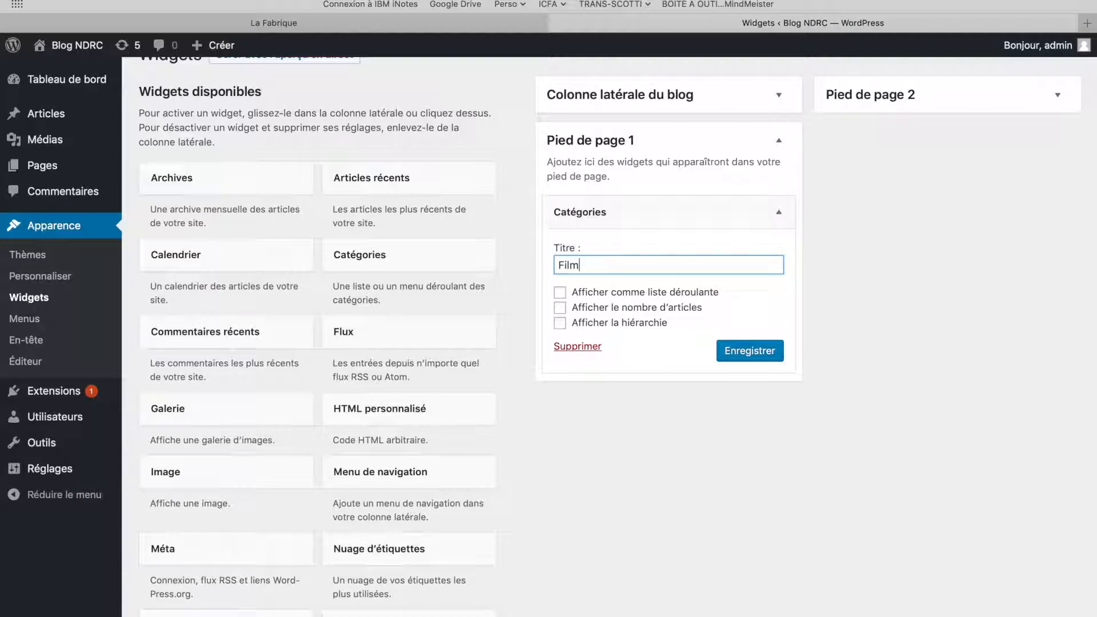
{"action": "left_click", "coordinate": [684, 294]}
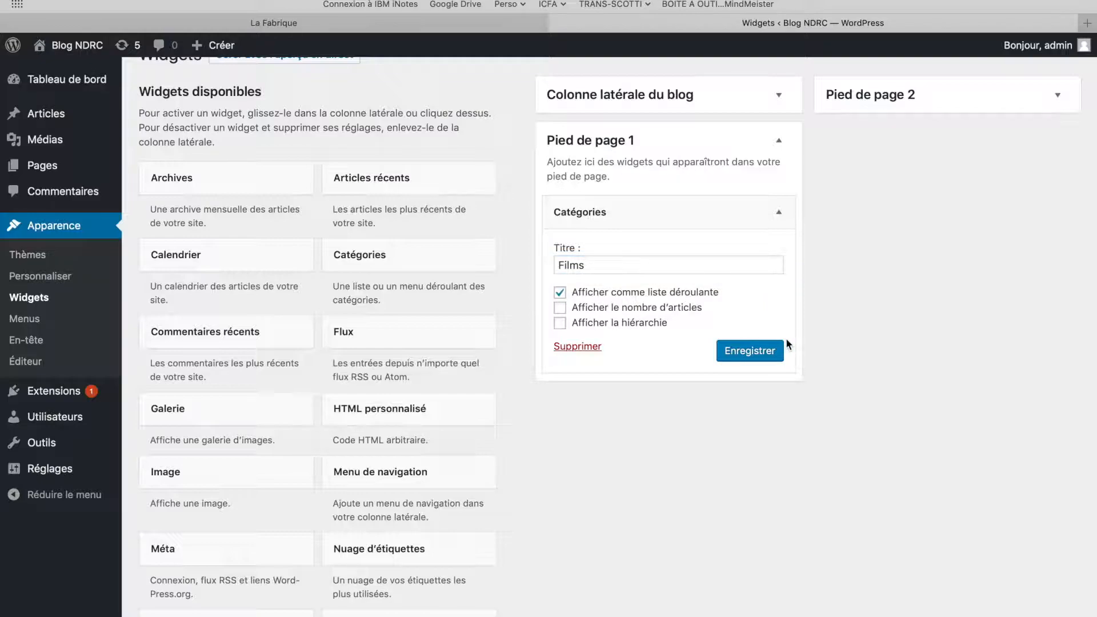
{"action": "left_click", "coordinate": [774, 353]}
- Open the live preview of the widgets and examine the sidebar categories and the footer's Films list
{"action": "scroll", "coordinate": [823, 320], "scroll_direction": "up", "scroll_amount": 1}
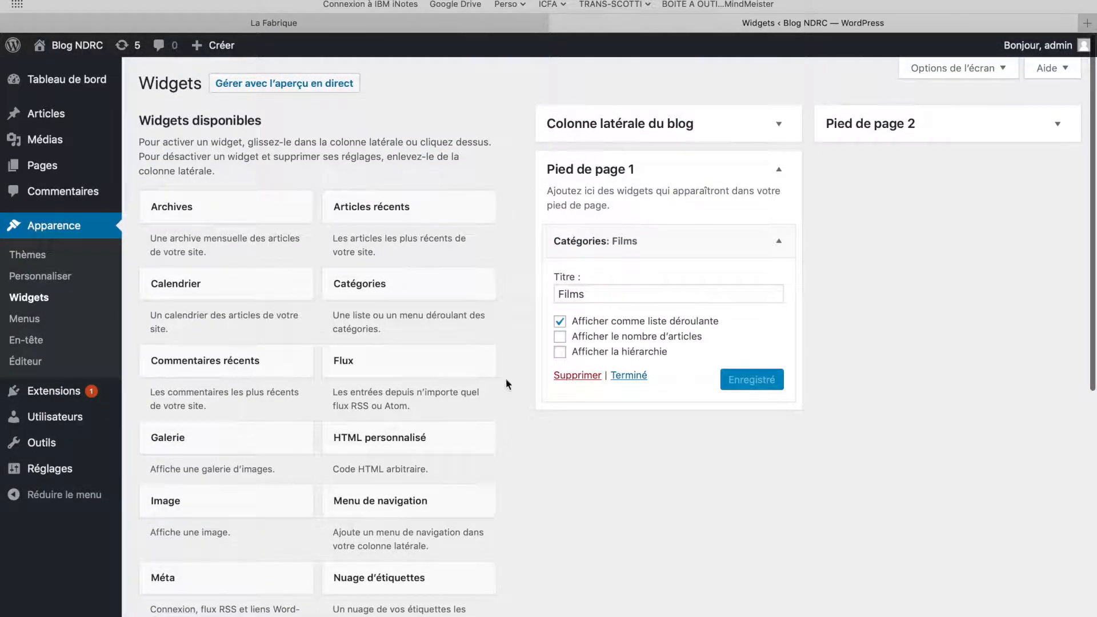
{"action": "left_click", "coordinate": [249, 86]}
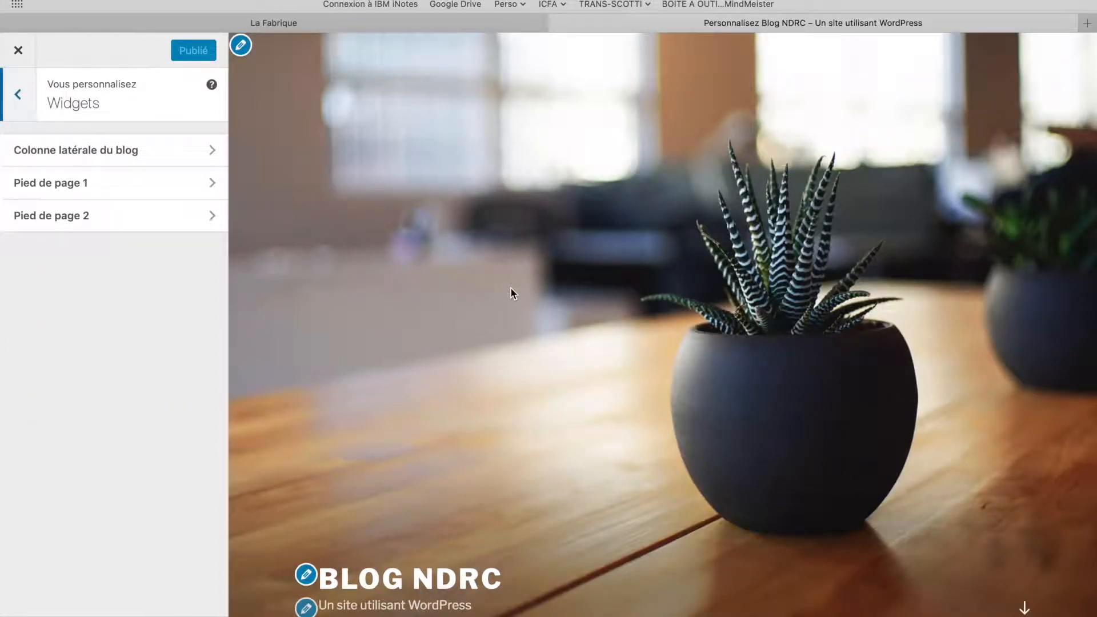
{"action": "scroll", "coordinate": [510, 287], "scroll_direction": "down", "scroll_amount": 10}
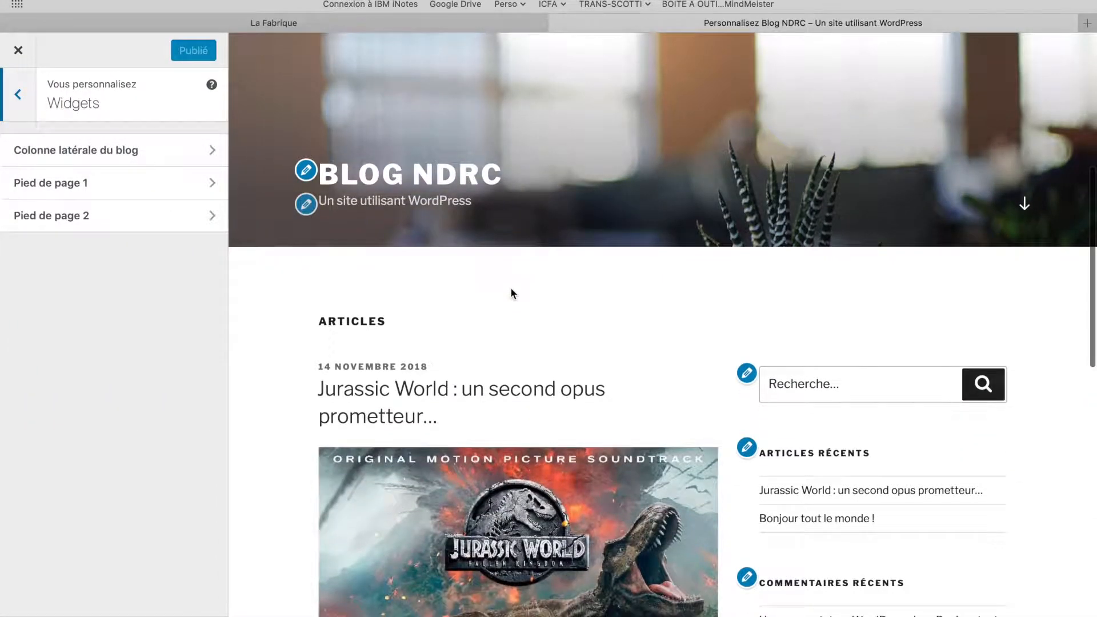
{"action": "scroll", "coordinate": [779, 298], "scroll_direction": "down", "scroll_amount": 5}
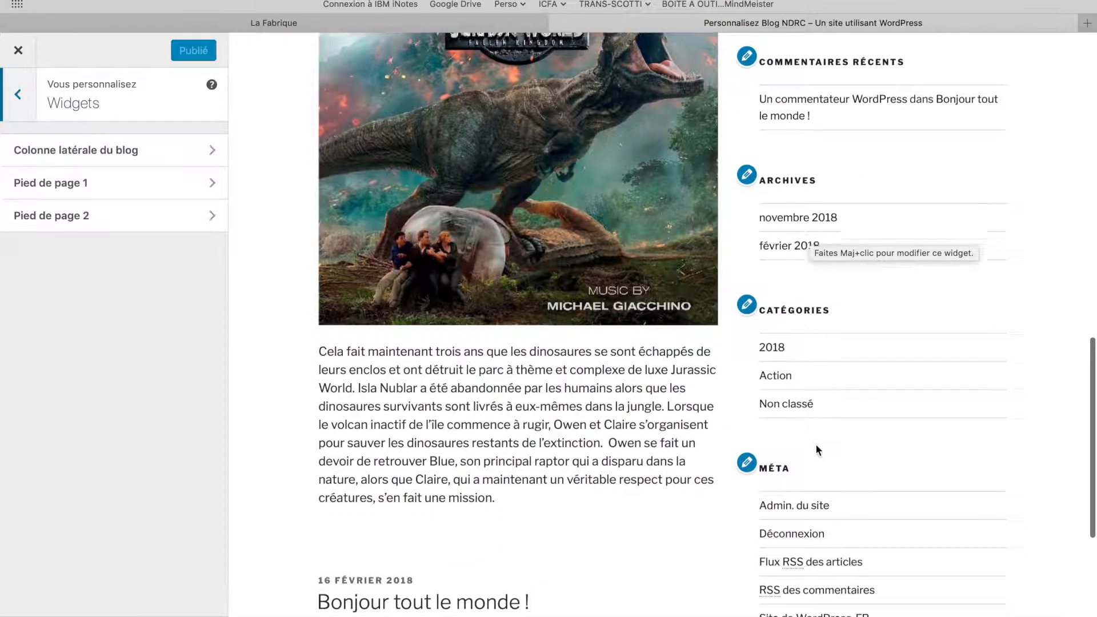
{"action": "scroll", "coordinate": [815, 443], "scroll_direction": "down", "scroll_amount": 2}
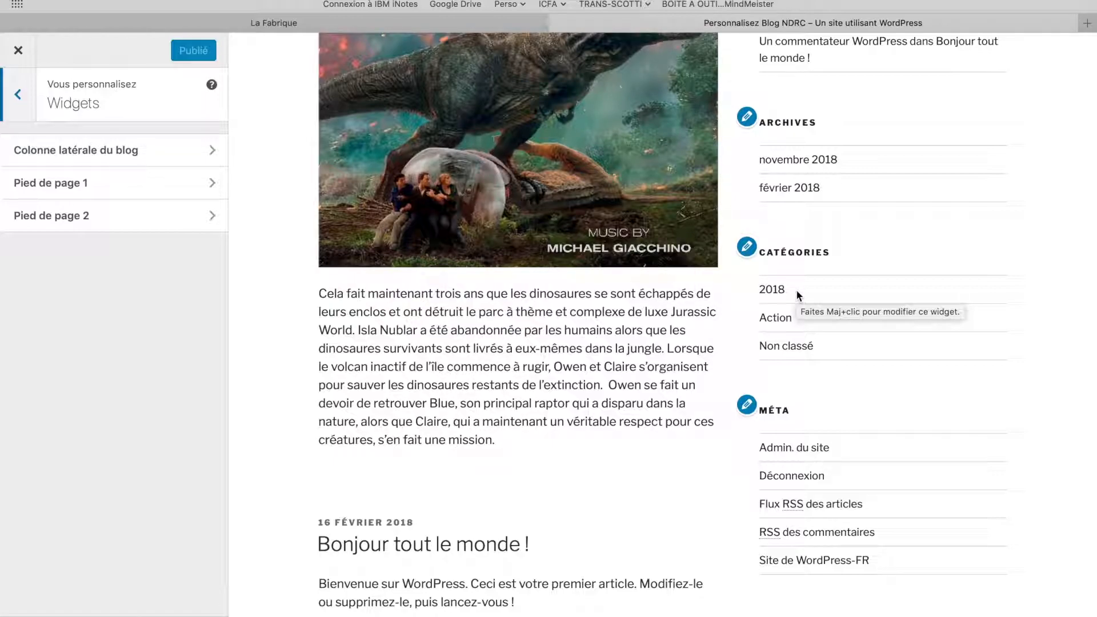
{"action": "scroll", "coordinate": [799, 294], "scroll_direction": "down", "scroll_amount": 3}
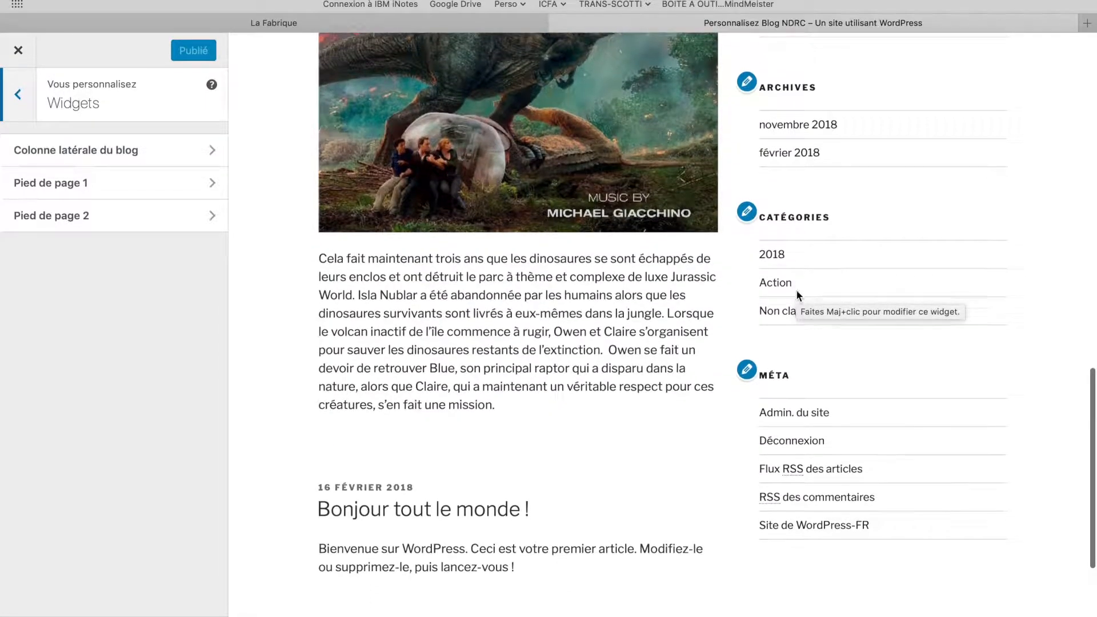
{"action": "scroll", "coordinate": [798, 294], "scroll_direction": "down", "scroll_amount": 5}
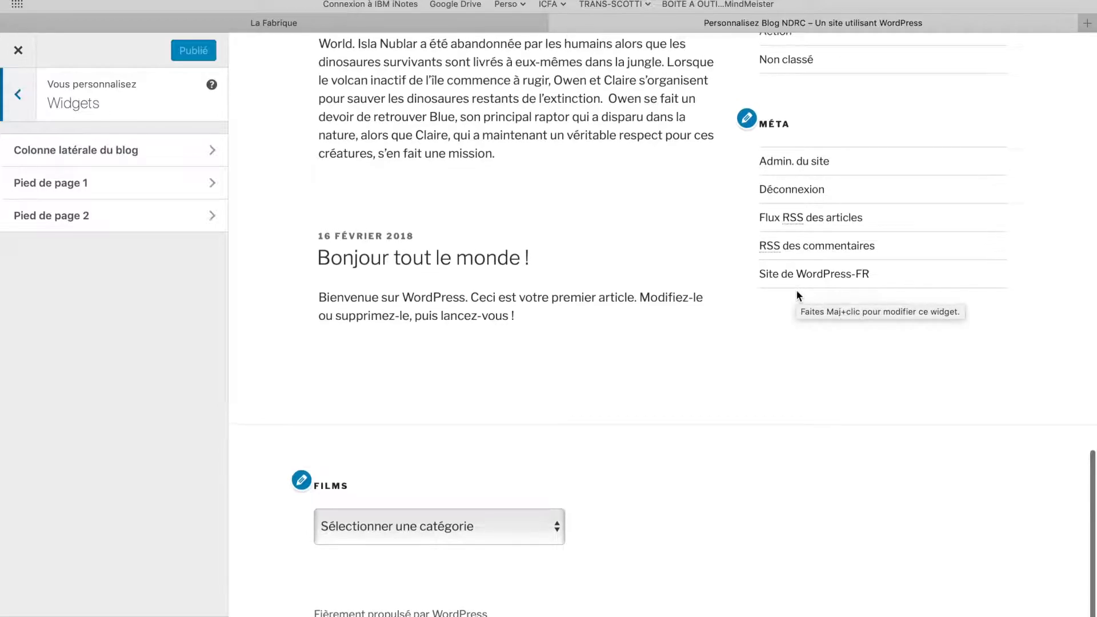
- Test the footer's Films list by choosing the Action category and review the articles on its page
{"action": "left_click", "coordinate": [460, 521]}
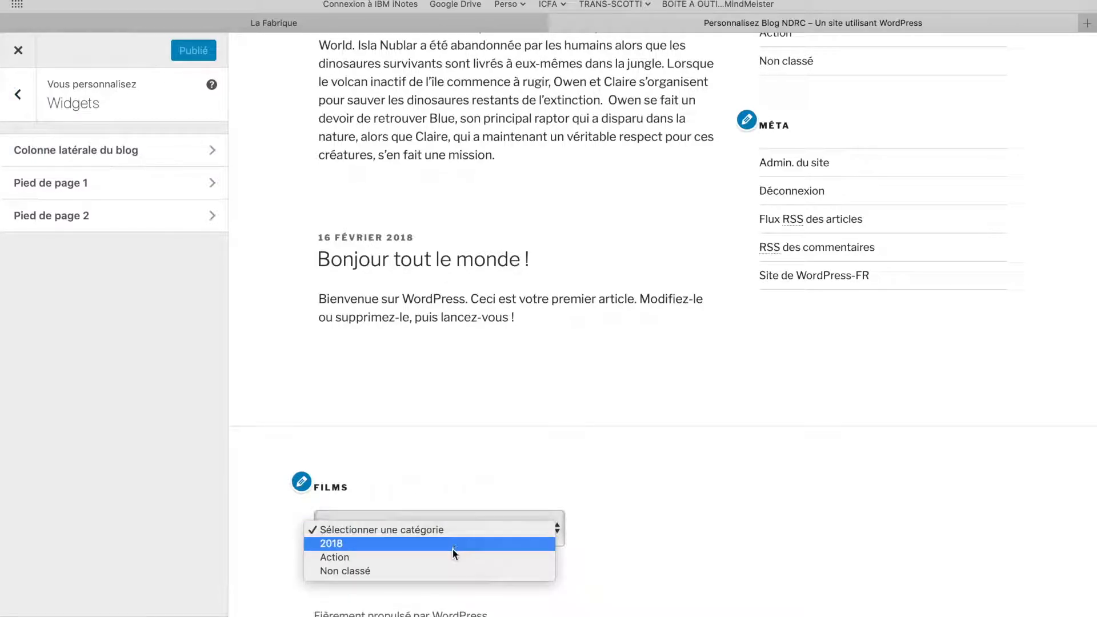
{"action": "left_click", "coordinate": [472, 491]}
{"action": "left_click", "coordinate": [462, 529]}
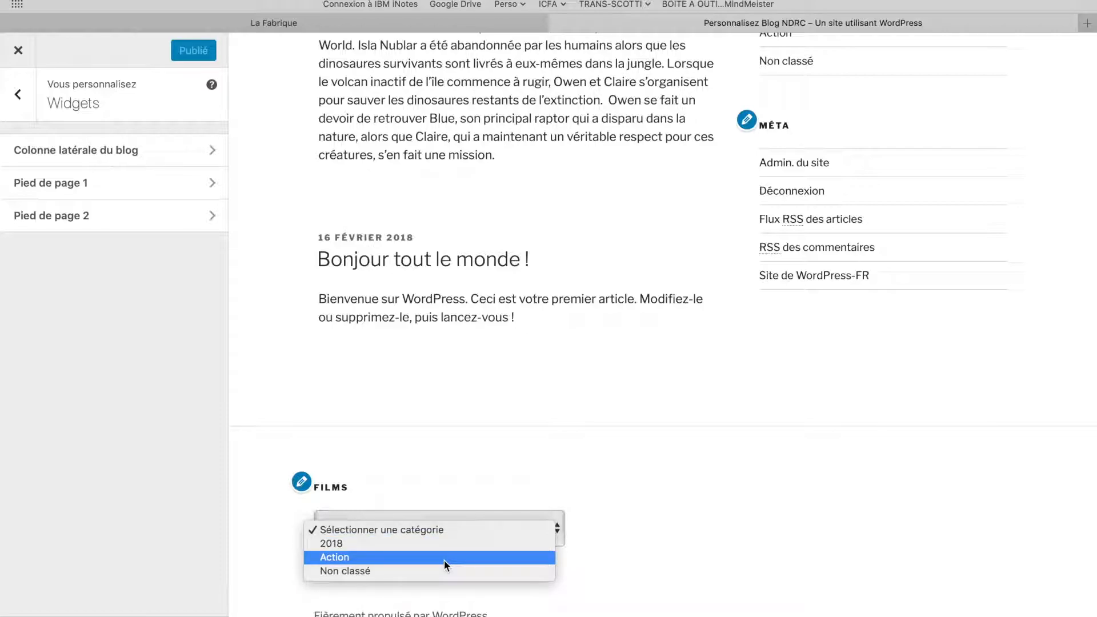
{"action": "left_click", "coordinate": [444, 560]}
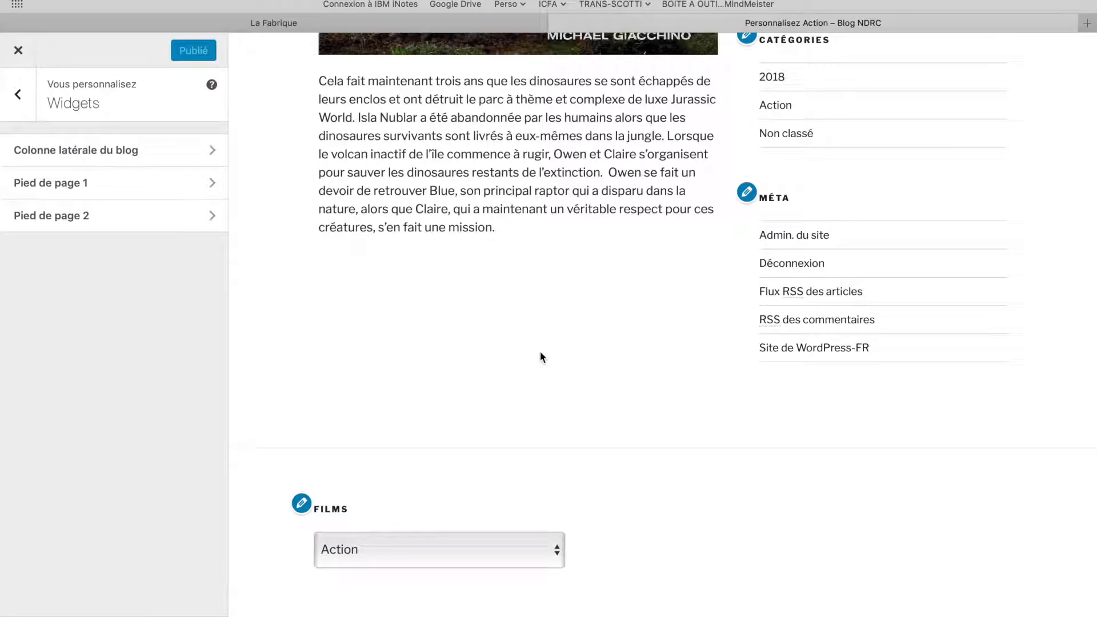
{"action": "scroll", "coordinate": [542, 357], "scroll_direction": "up", "scroll_amount": 7}
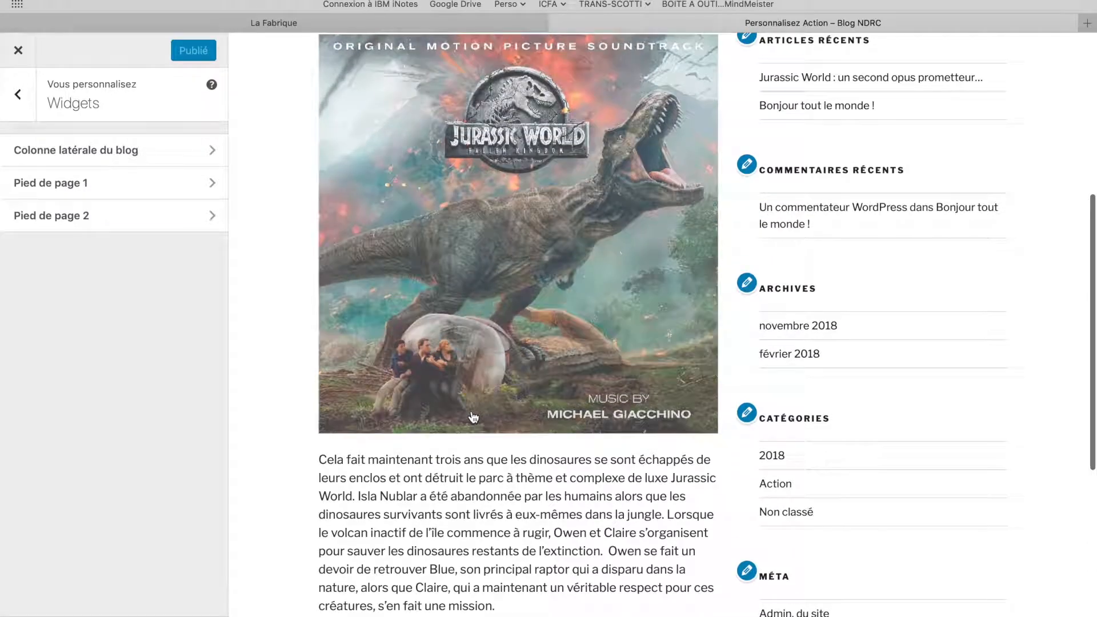
{"action": "scroll", "coordinate": [473, 417], "scroll_direction": "up", "scroll_amount": 2}
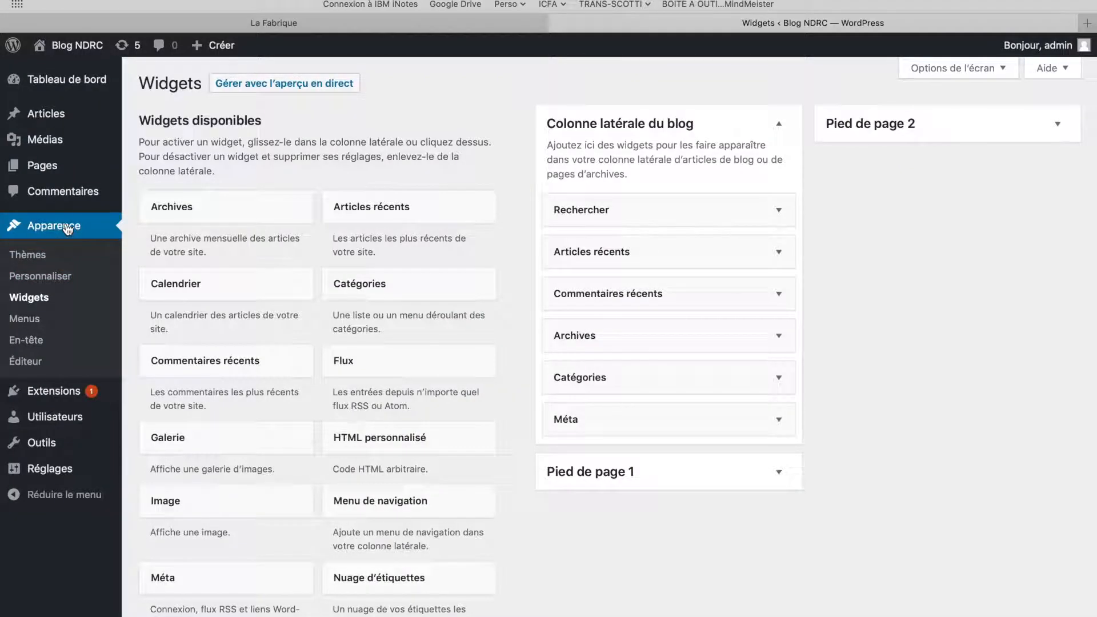
- Create a navigation menu named "Menu Principal" and assign it to the Menu supérieur location
{"action": "left_click", "coordinate": [35, 325]}
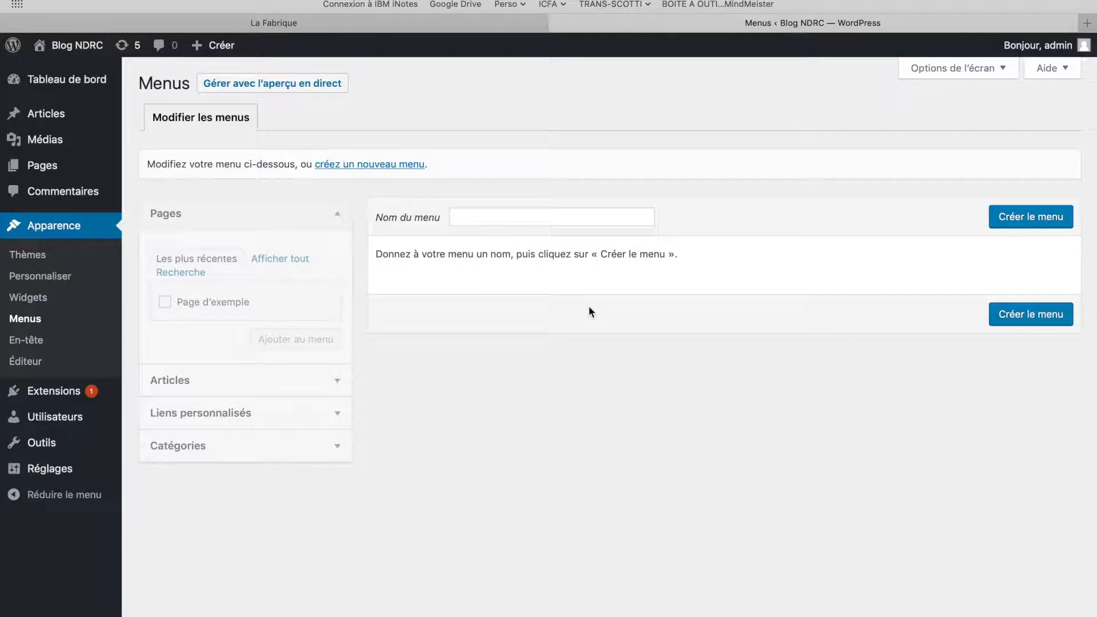
{"action": "left_click", "coordinate": [586, 223]}
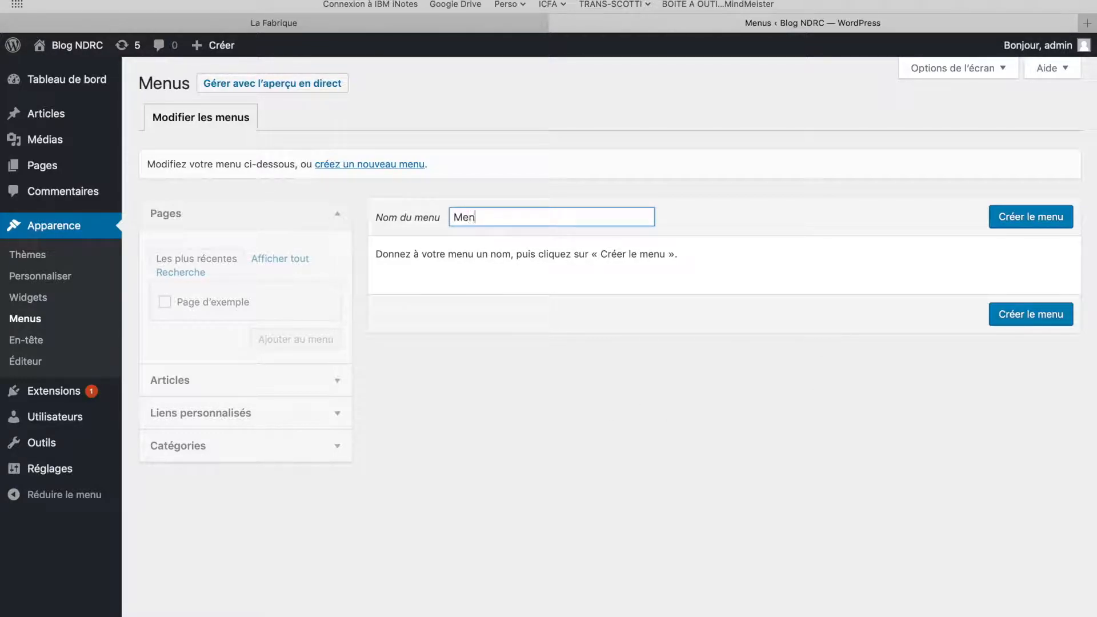
{"action": "type", "text": "Menu Princ"}
{"action": "left_click", "coordinate": [1018, 222]}
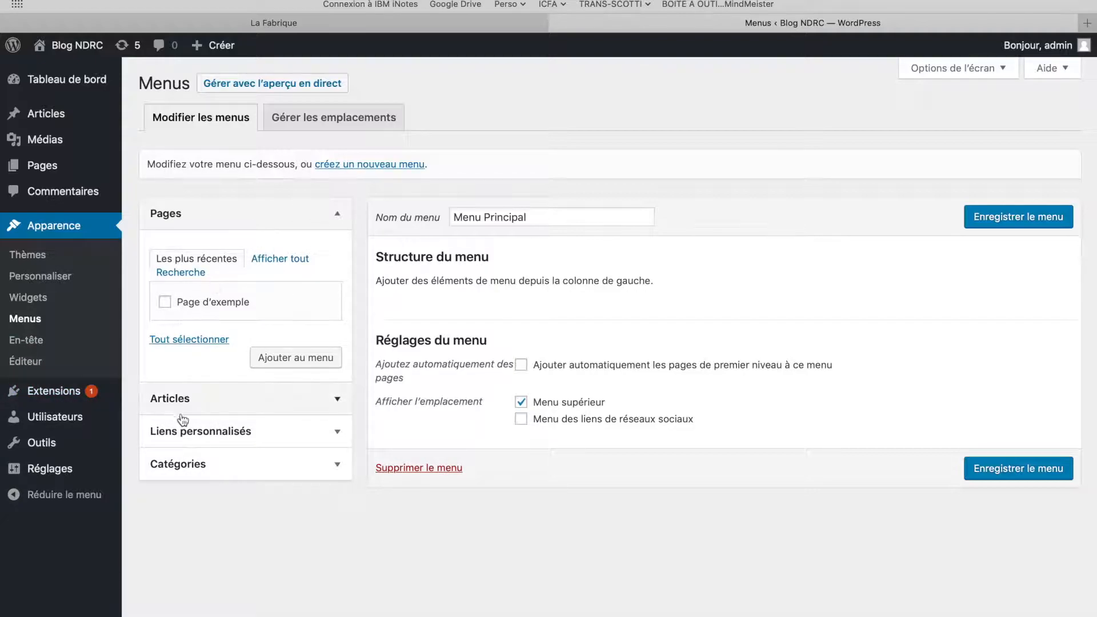
- Add the 2018 category and its Action subcategory to Menu Principal and save the menu
{"action": "left_click", "coordinate": [206, 400]}
{"action": "left_click", "coordinate": [224, 469]}
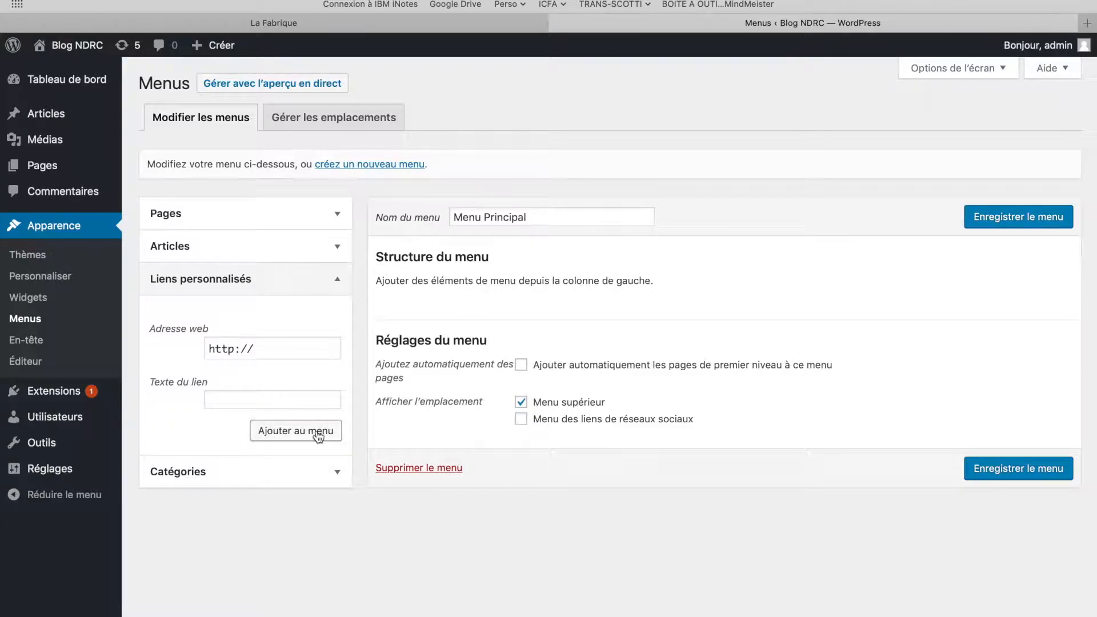
{"action": "left_click", "coordinate": [302, 469]}
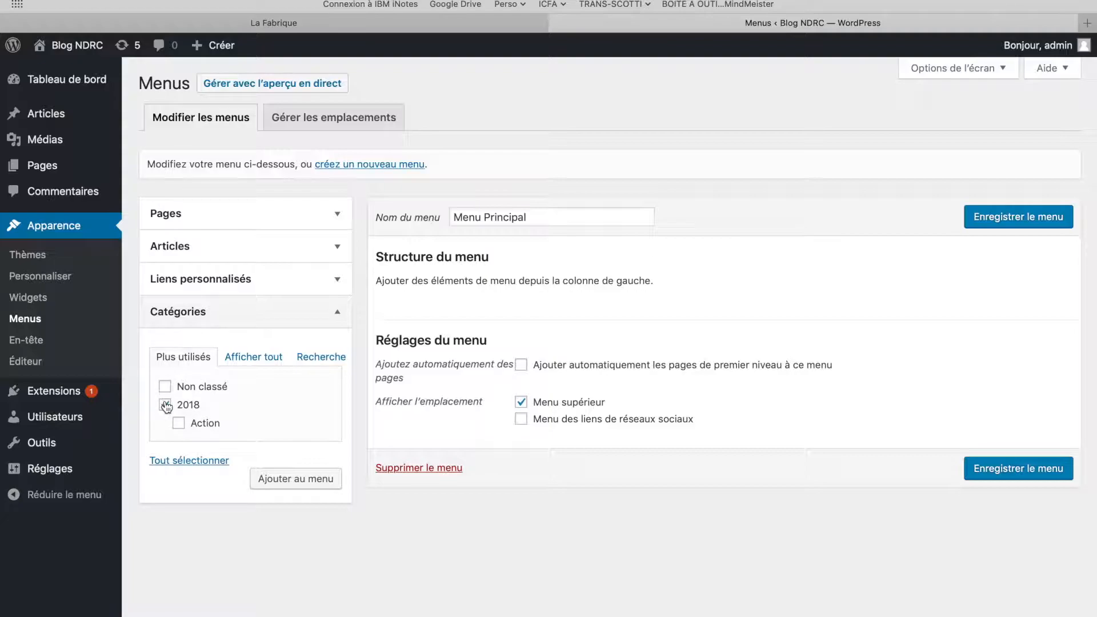
{"action": "left_click", "coordinate": [179, 423]}
{"action": "left_click", "coordinate": [288, 478]}
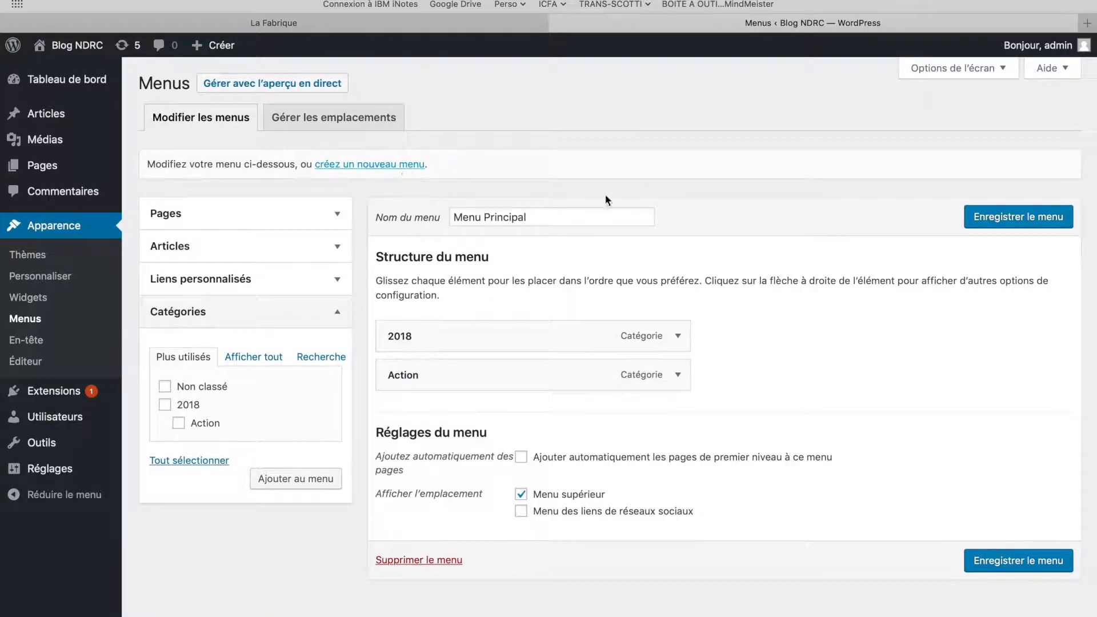
{"action": "left_click", "coordinate": [1040, 231]}
- Examine the menu in the site's live preview, and return to the menu settings
{"action": "left_click", "coordinate": [297, 75]}
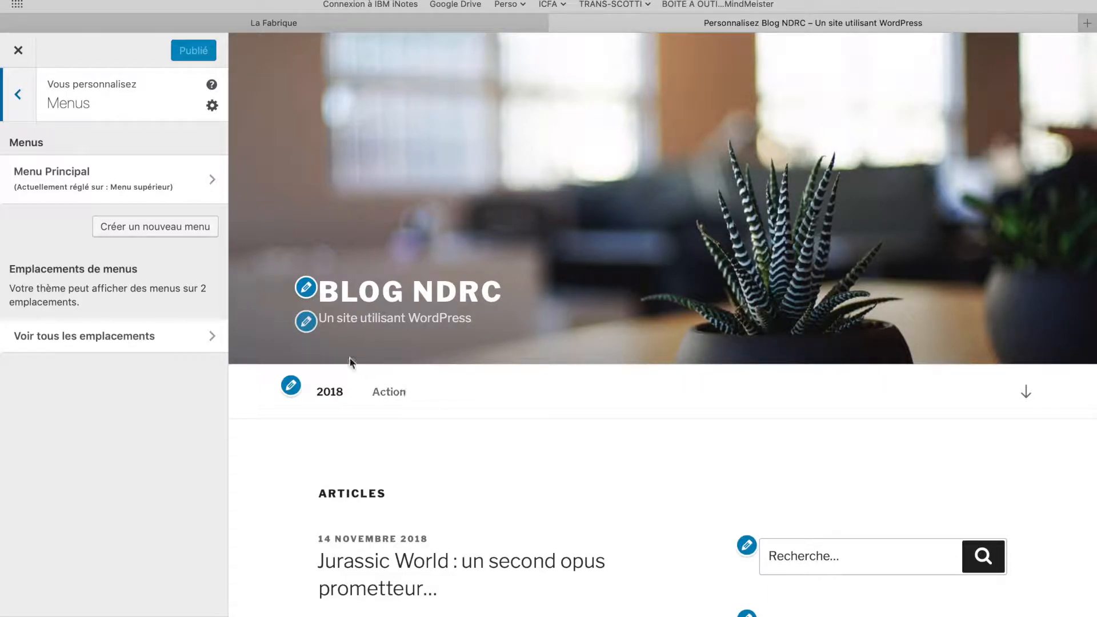
{"action": "left_click", "coordinate": [24, 90]}
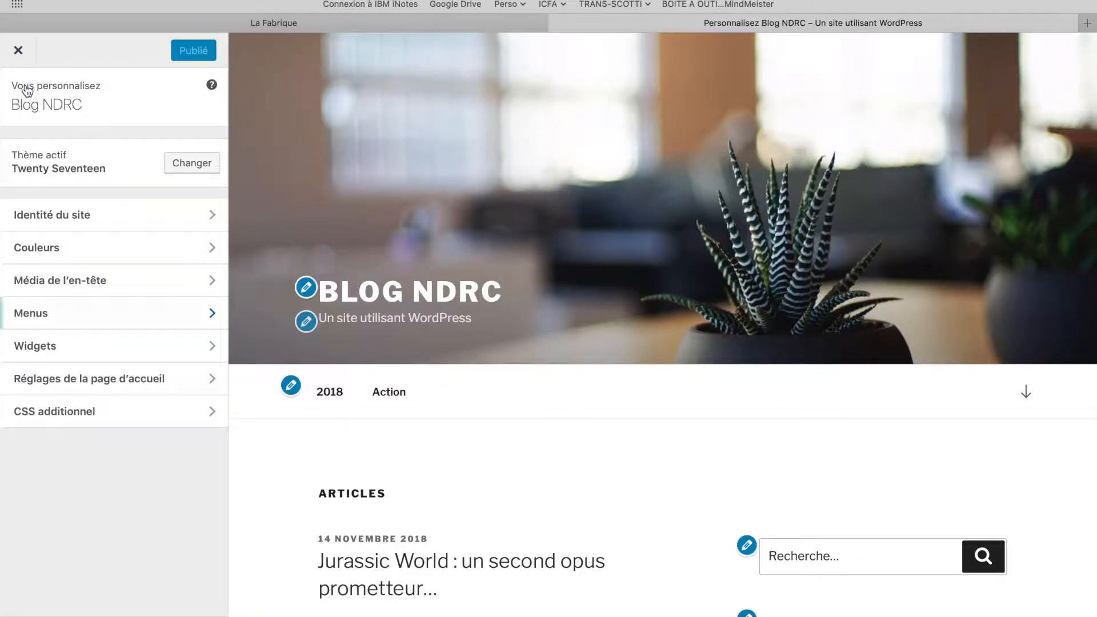
{"action": "left_click", "coordinate": [19, 51]}
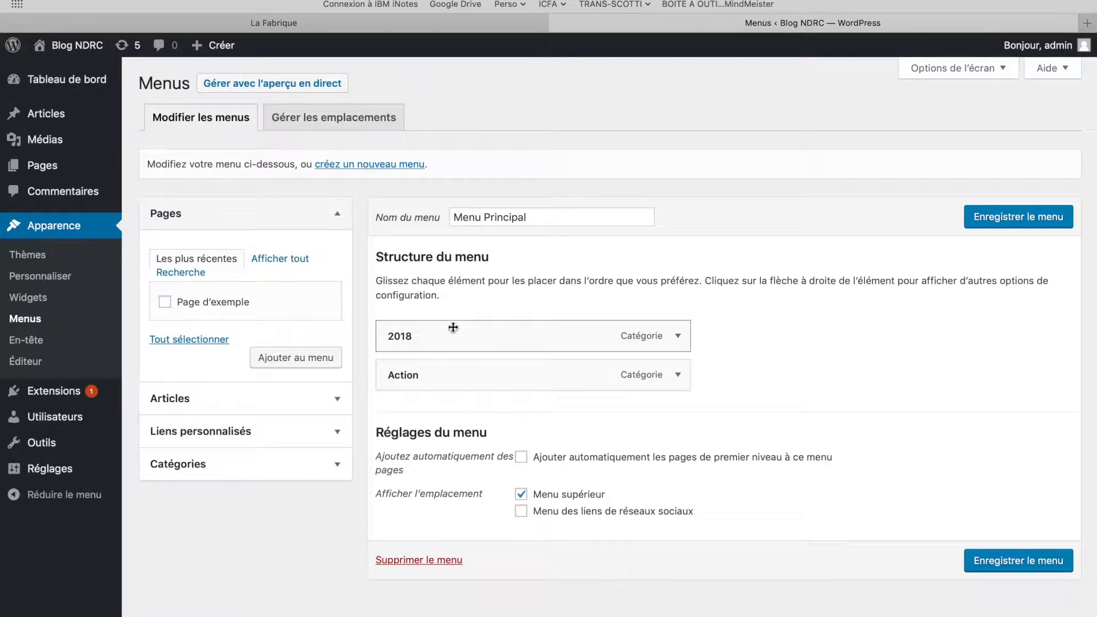
- Make the Action item a sub-item of 2018 in the menu structure
{"action": "right_click", "coordinate": [433, 376]}
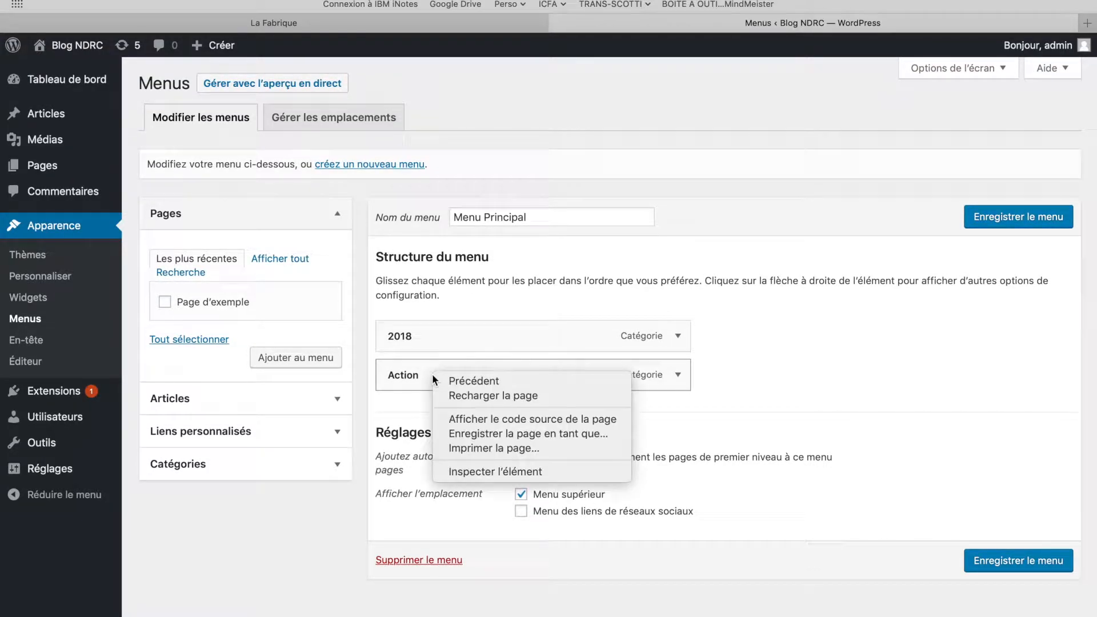
{"action": "left_click", "coordinate": [426, 376]}
{"action": "left_click_drag", "start_coordinate": [425, 376], "coordinate": [458, 377]}
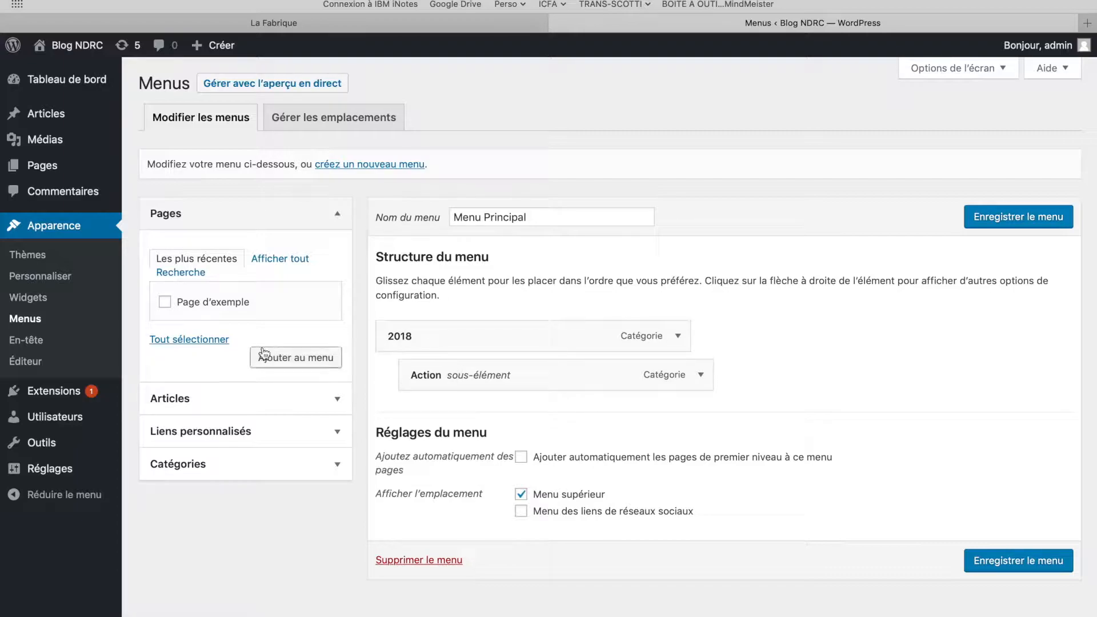
- Add the 2017 category with its Action and Aventure subcategories, plus 2018's Aventure, to the menu
{"action": "left_click", "coordinate": [215, 465]}
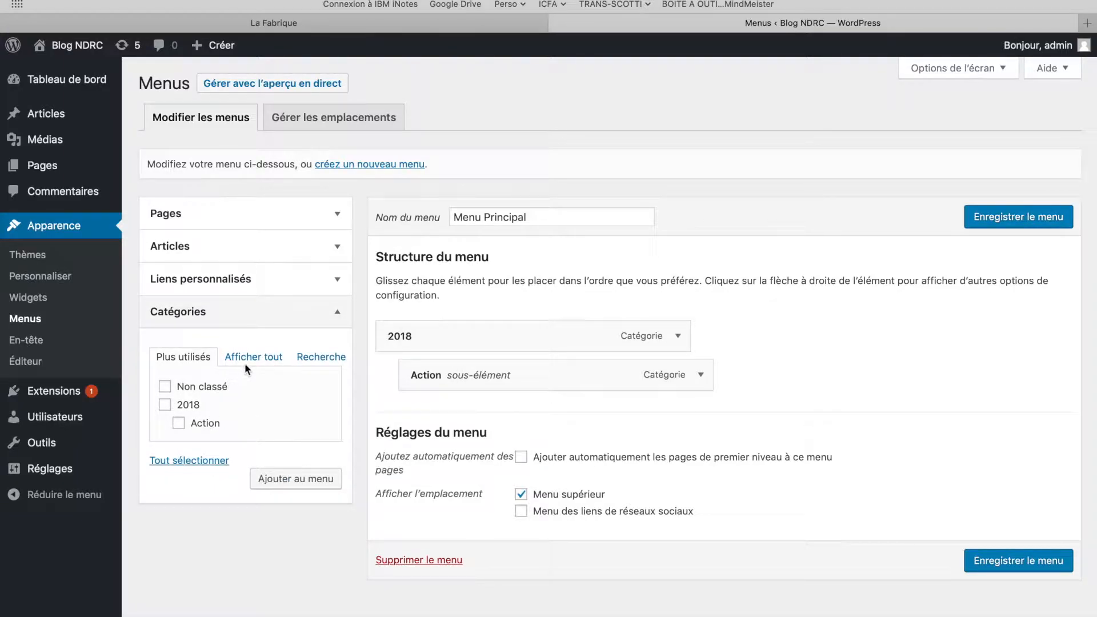
{"action": "left_click", "coordinate": [255, 358]}
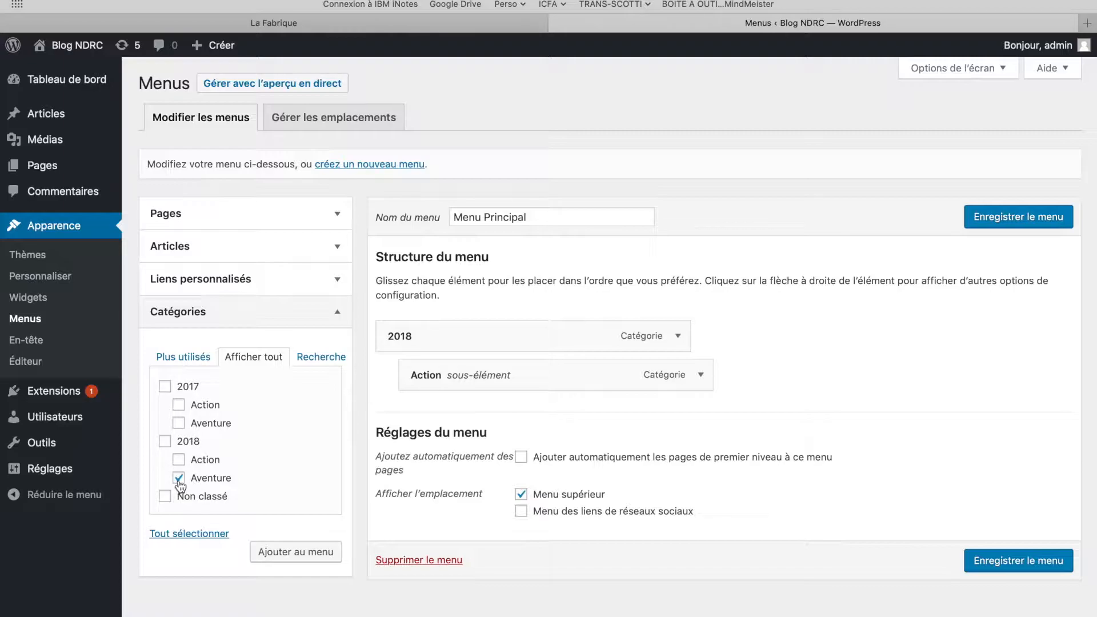
{"action": "left_click", "coordinate": [165, 387]}
{"action": "left_click", "coordinate": [179, 406]}
{"action": "left_click", "coordinate": [179, 424]}
{"action": "left_click", "coordinate": [280, 556]}
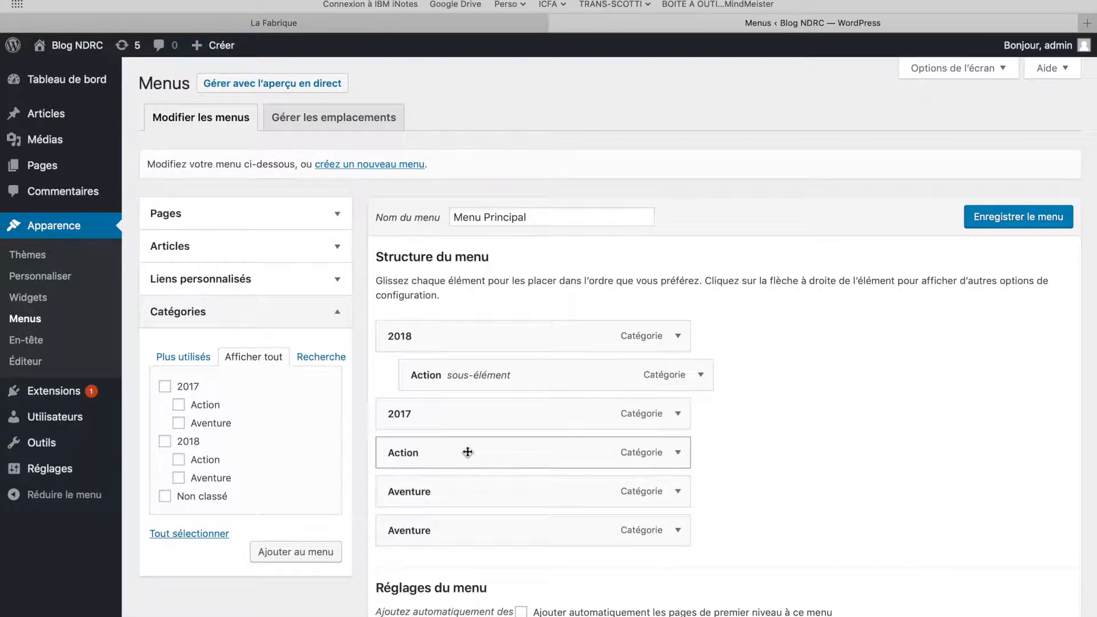
- Nest Action and Aventure under 2017 and the other Aventure under 2018, and save the menu
{"action": "scroll", "coordinate": [468, 452], "scroll_direction": "down", "scroll_amount": 1}
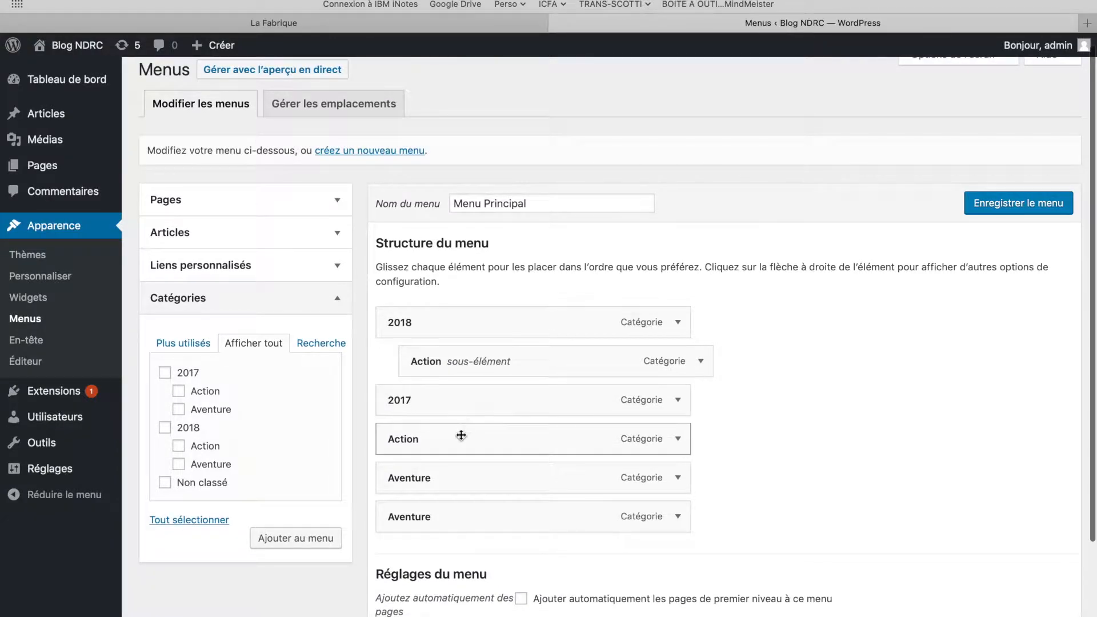
{"action": "left_click_drag", "start_coordinate": [461, 435], "coordinate": [507, 436]}
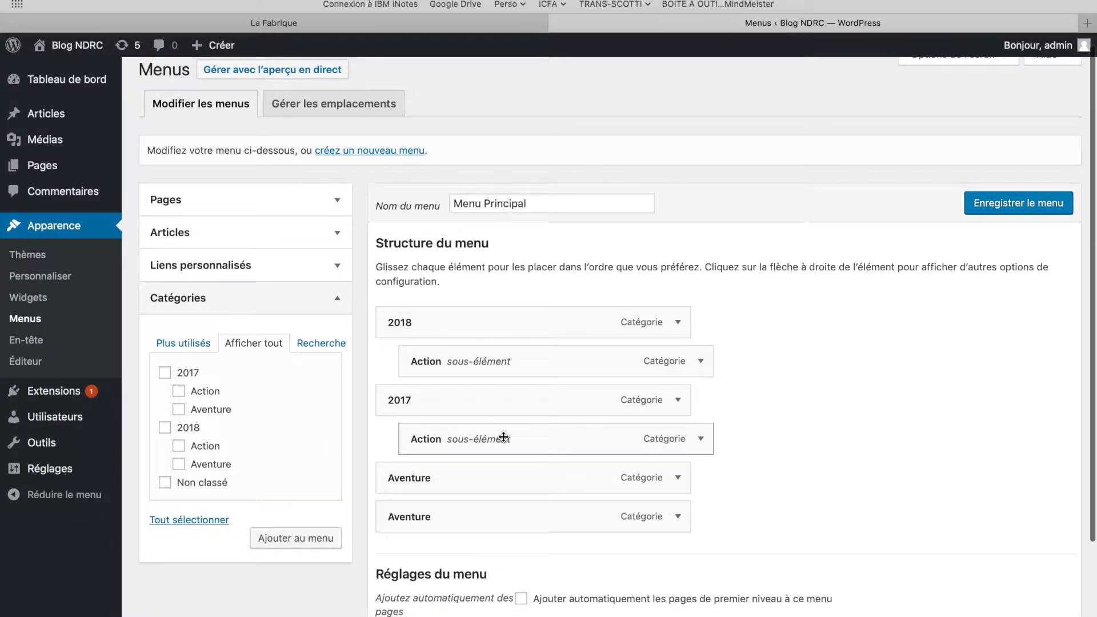
{"action": "left_click_drag", "start_coordinate": [436, 476], "coordinate": [482, 476]}
{"action": "left_click_drag", "start_coordinate": [545, 413], "coordinate": [575, 294]}
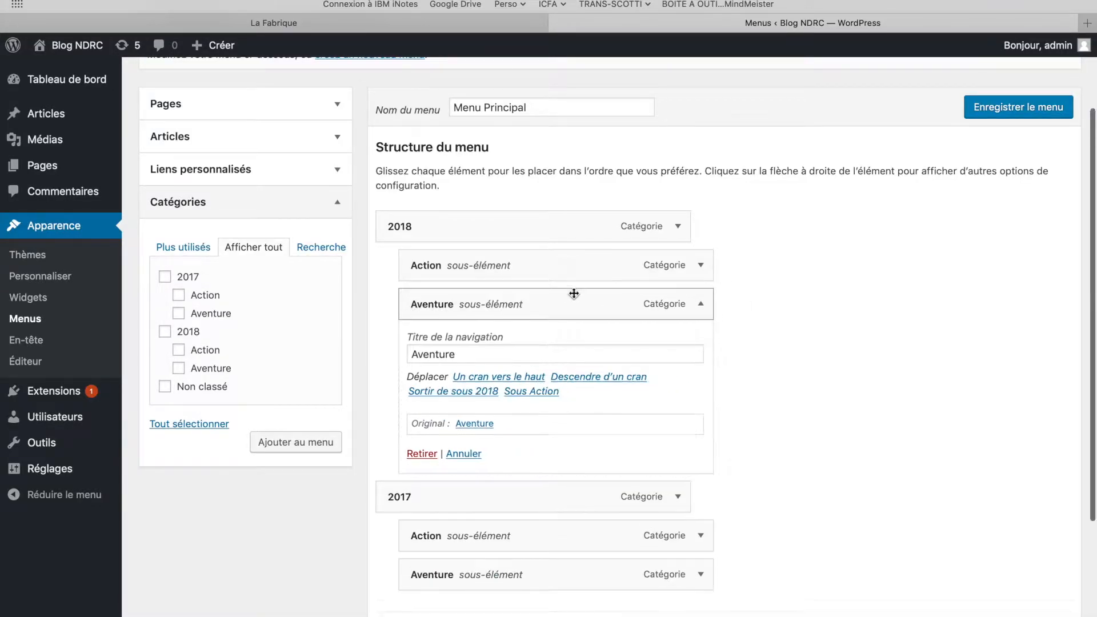
{"action": "left_click", "coordinate": [707, 310]}
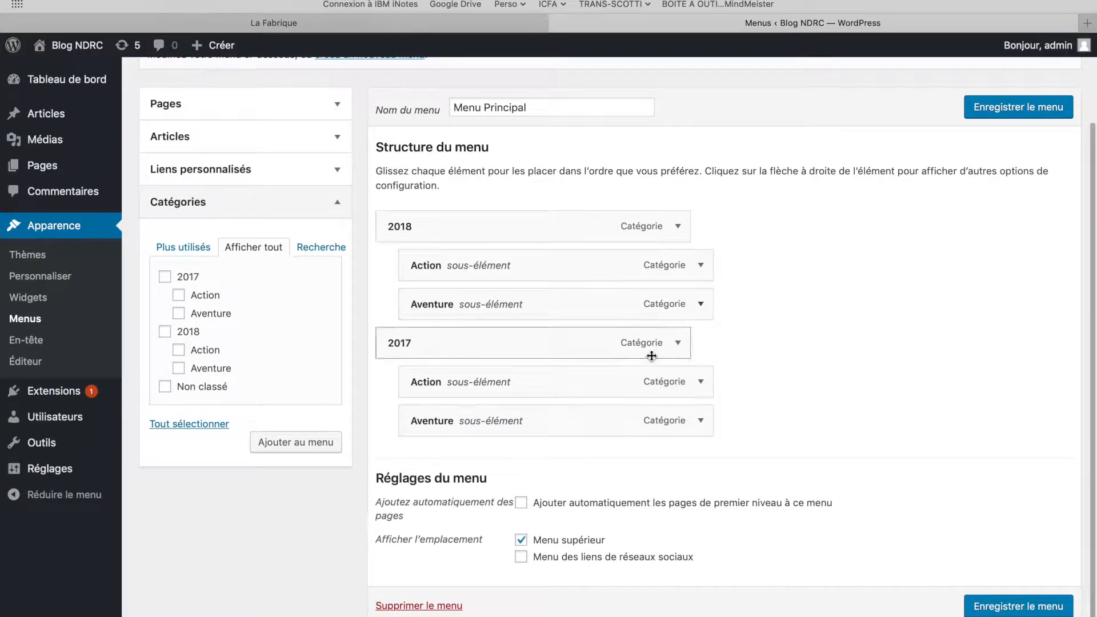
{"action": "scroll", "coordinate": [651, 360], "scroll_direction": "down", "scroll_amount": 1}
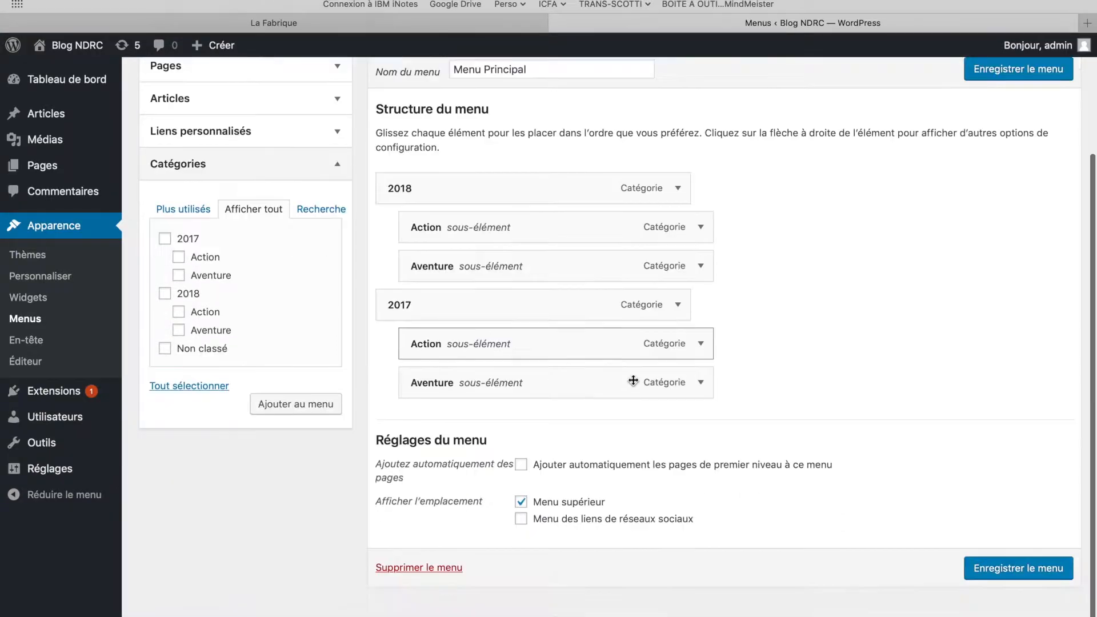
{"action": "left_click", "coordinate": [1018, 572]}
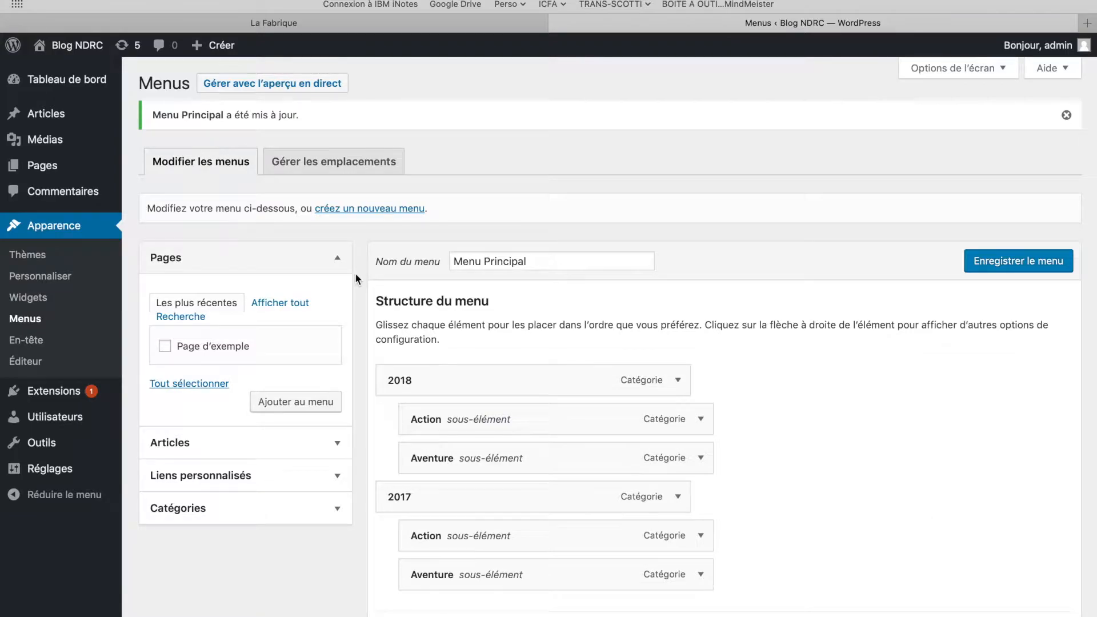
- Test the 2018 and 2017 submenus in the live preview, including 2017's Action page, and visit the blog's home page
{"action": "left_click", "coordinate": [292, 86]}
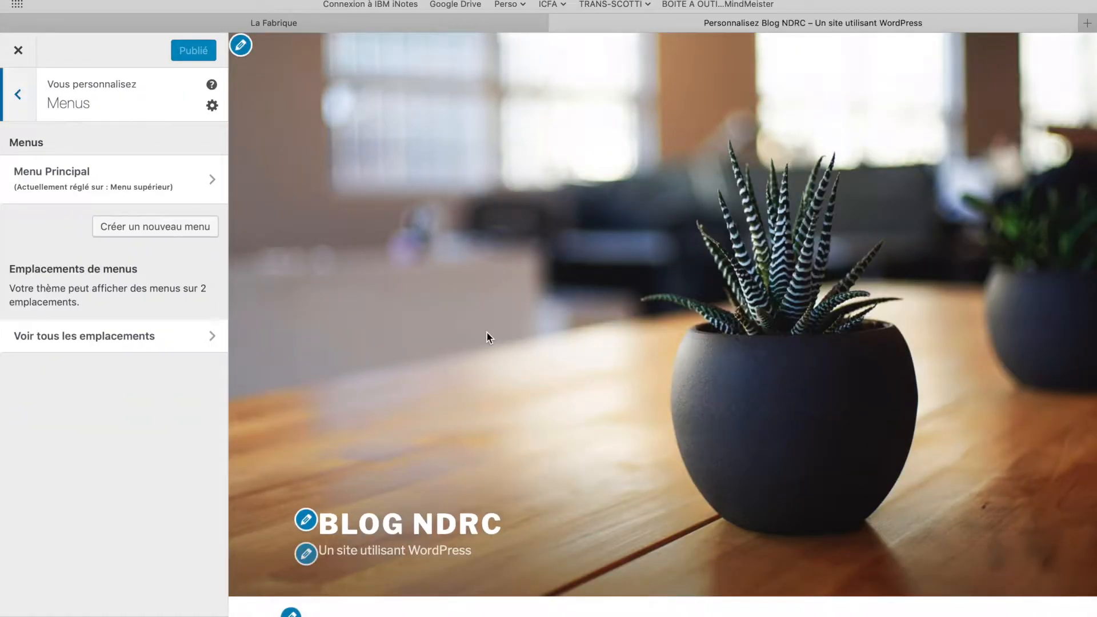
{"action": "scroll", "coordinate": [486, 337], "scroll_direction": "down", "scroll_amount": 4}
{"action": "mouse_move", "coordinate": [308, 424]}
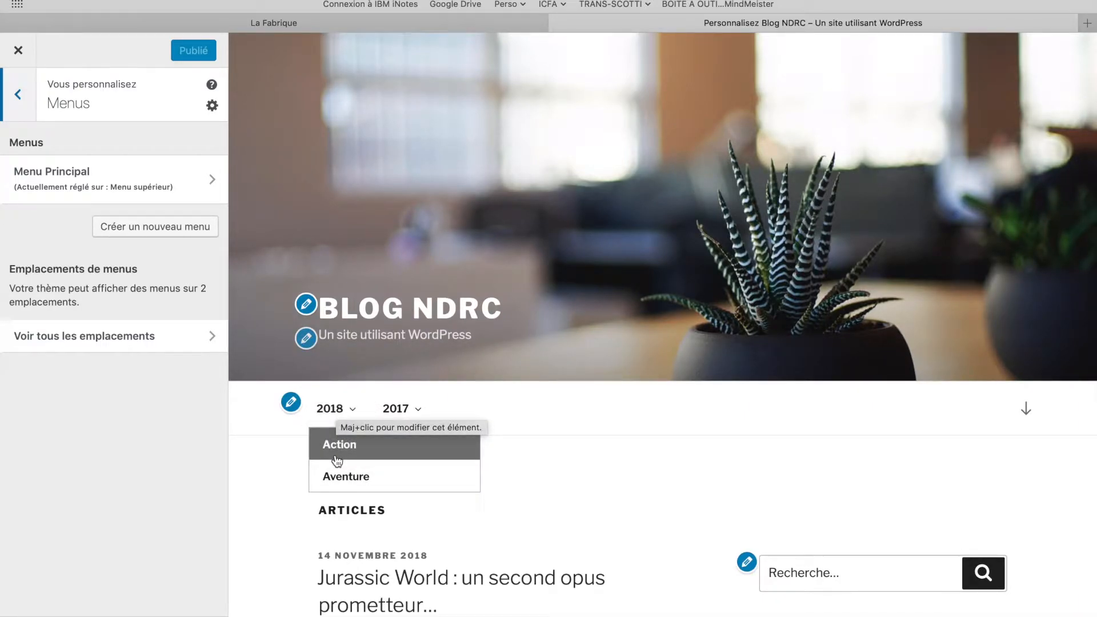
{"action": "mouse_move", "coordinate": [389, 412]}
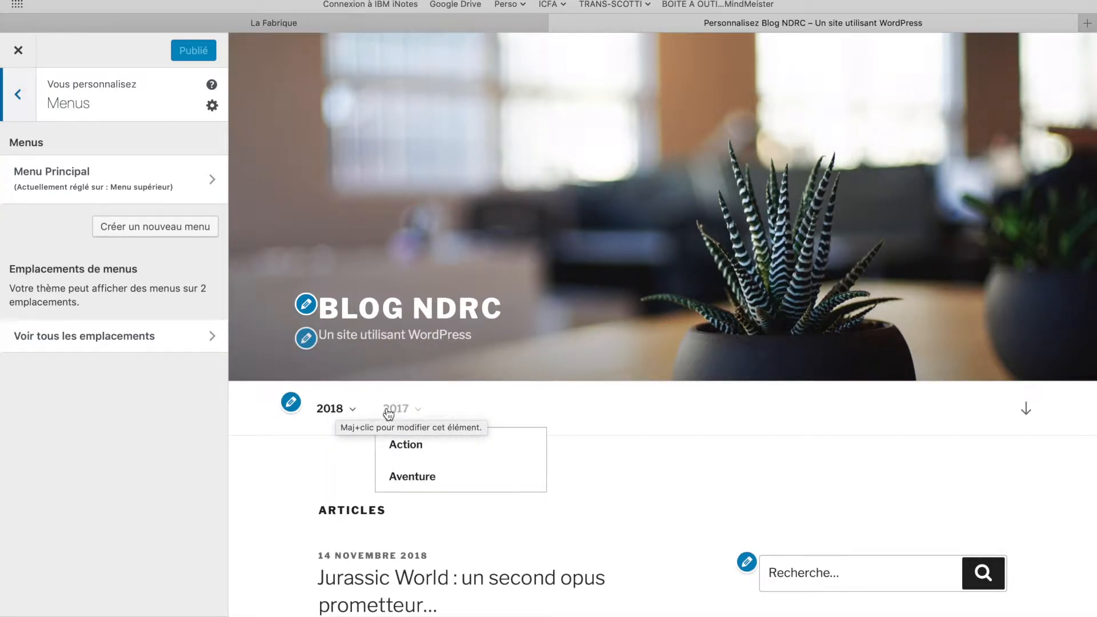
{"action": "left_click", "coordinate": [402, 454]}
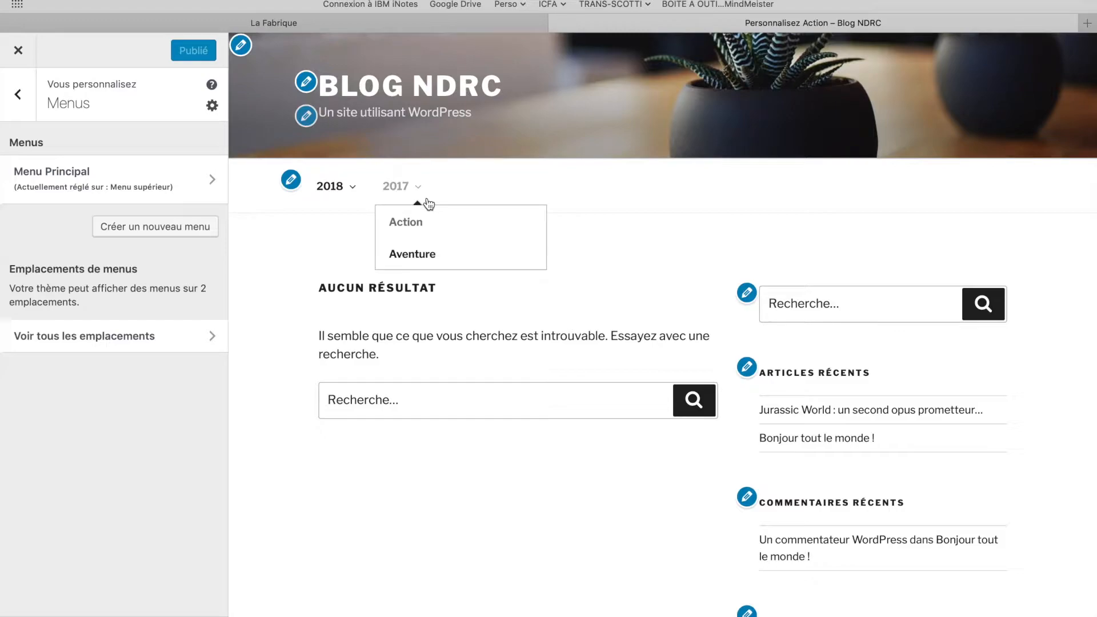
{"action": "mouse_move", "coordinate": [335, 204]}
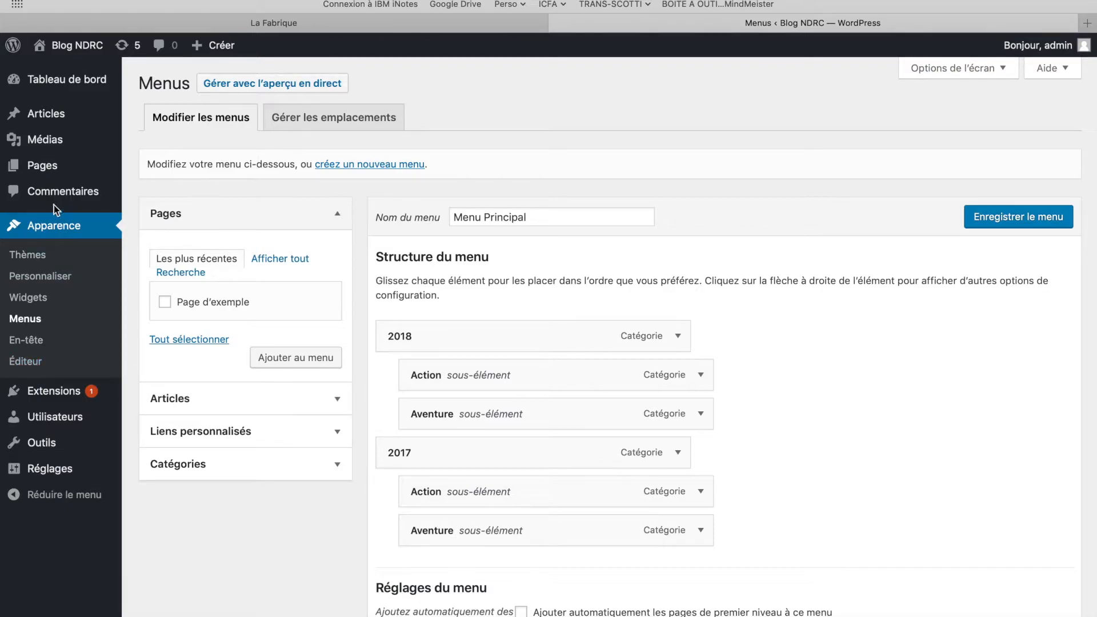
{"action": "left_click", "coordinate": [73, 46]}
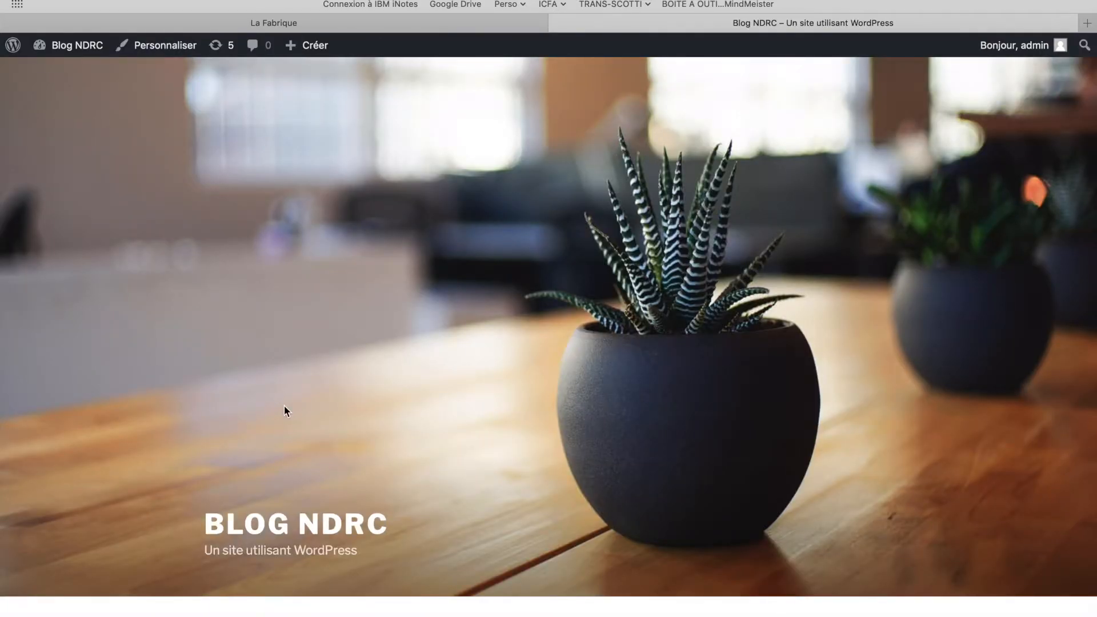